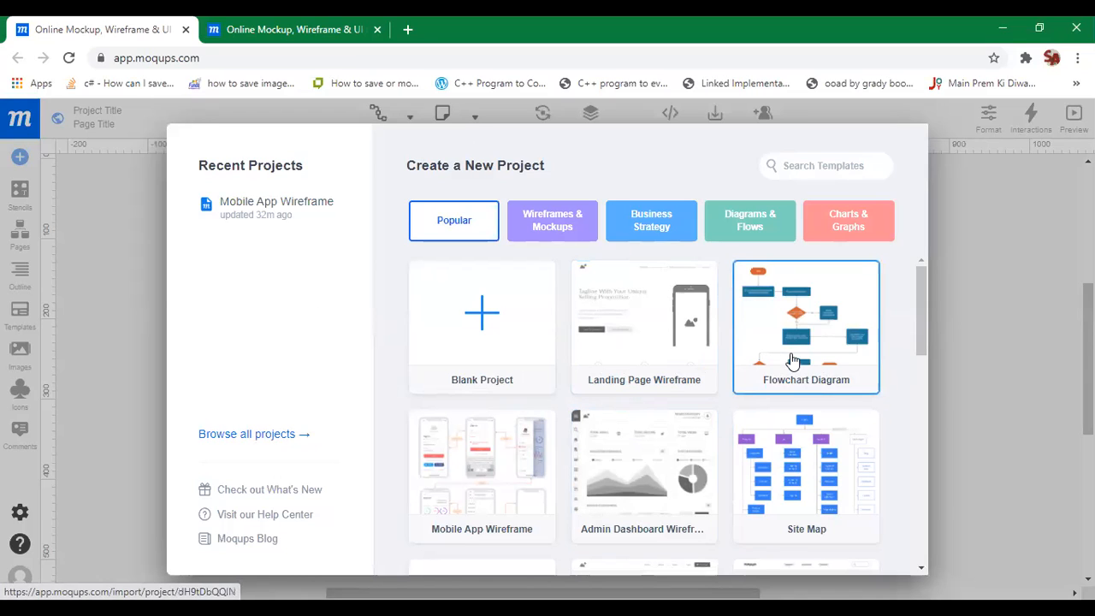
Browse the new-project templates under Popular, Wireframes & Mockups, Business Strategy, Diagrams & Flows, and Charts & Graphs
left_click_drag(925, 313, 925, 387)
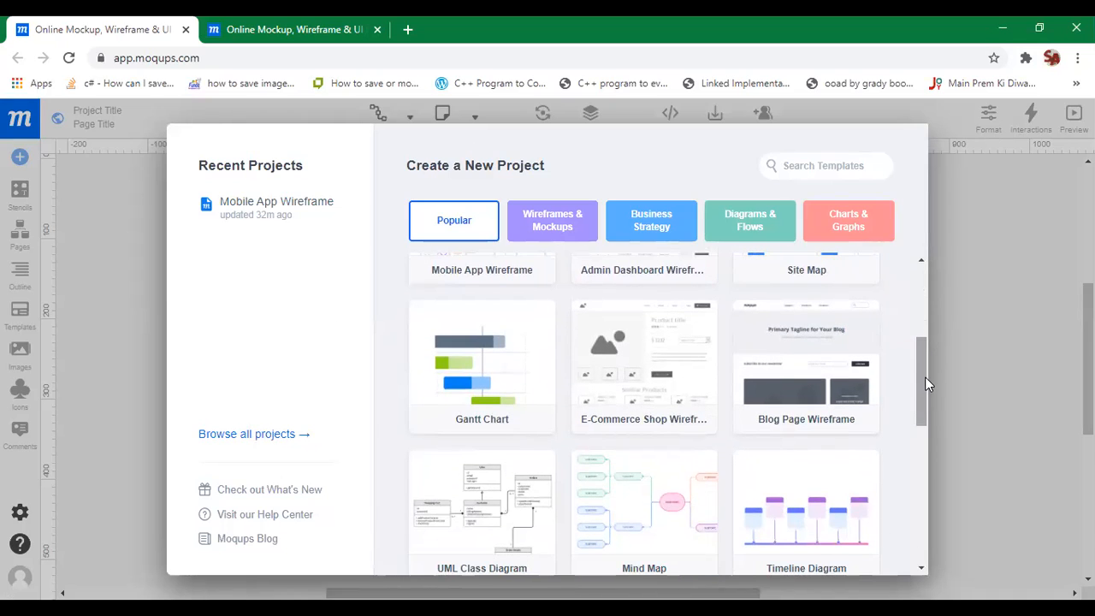
left_click_drag(925, 386, 922, 462)
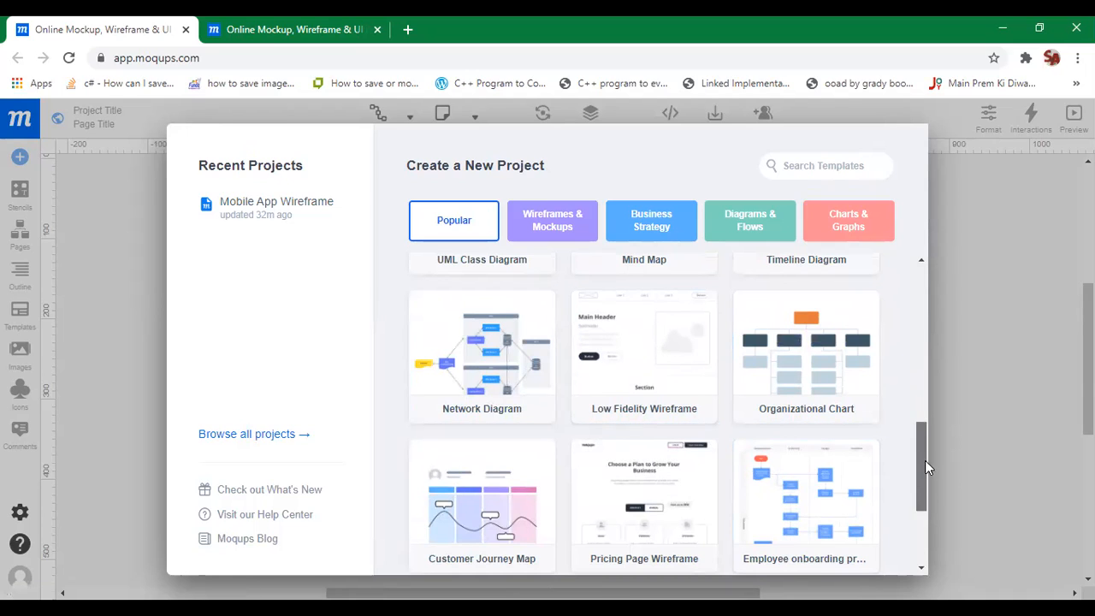
left_click_drag(924, 451, 925, 492)
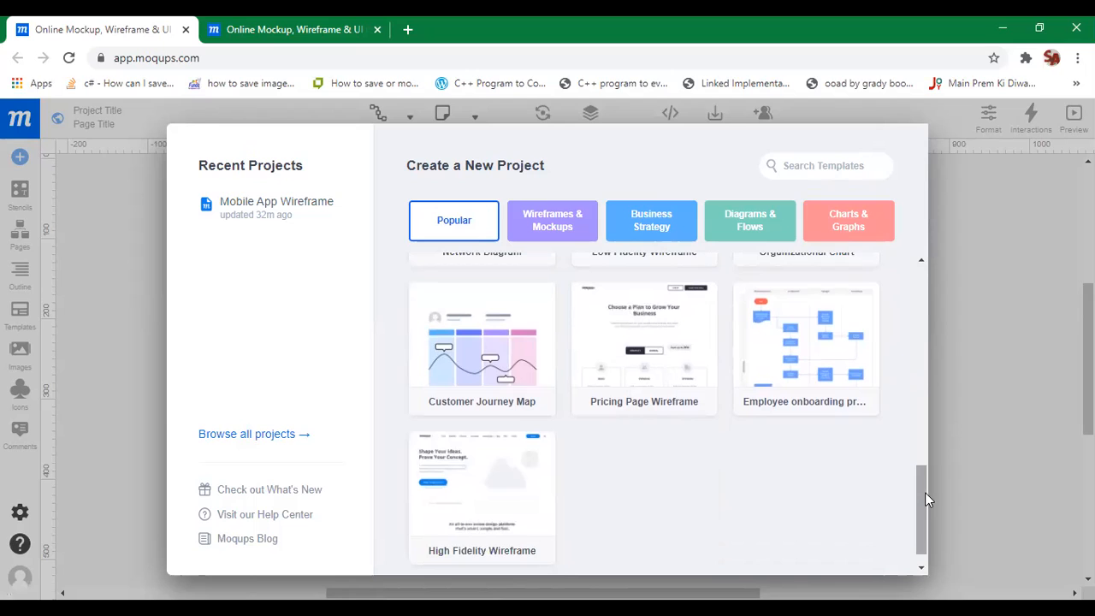
left_click(571, 220)
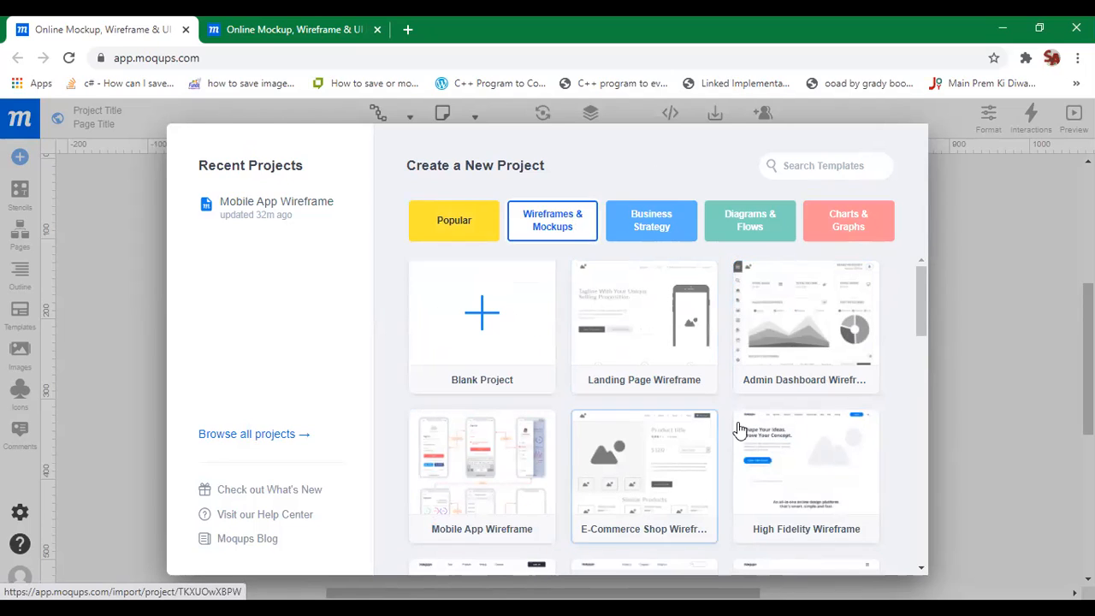
left_click(655, 230)
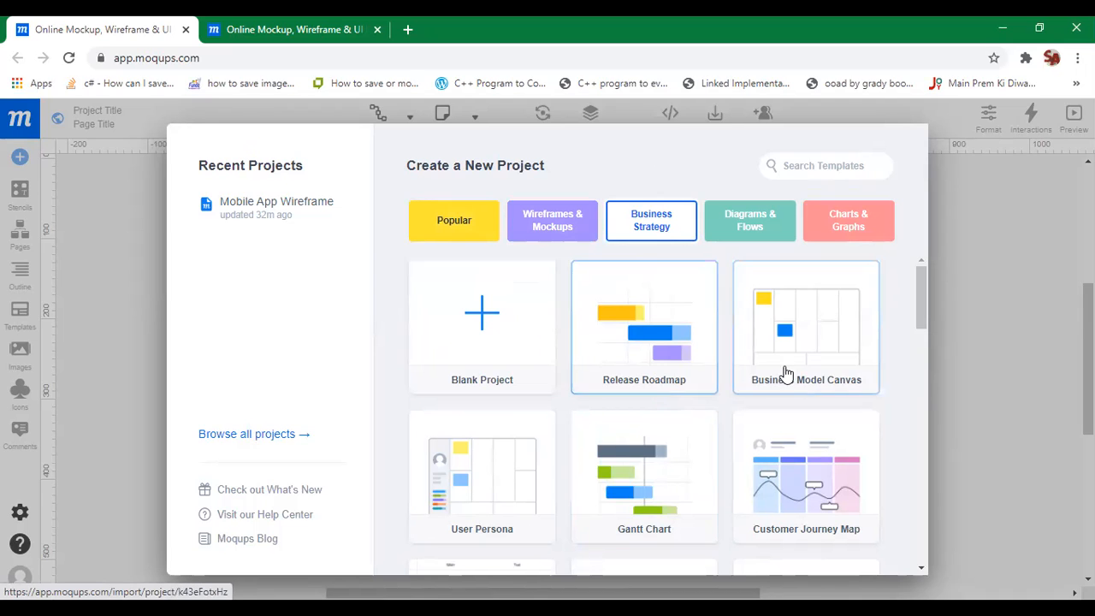
left_click_drag(921, 308, 921, 395)
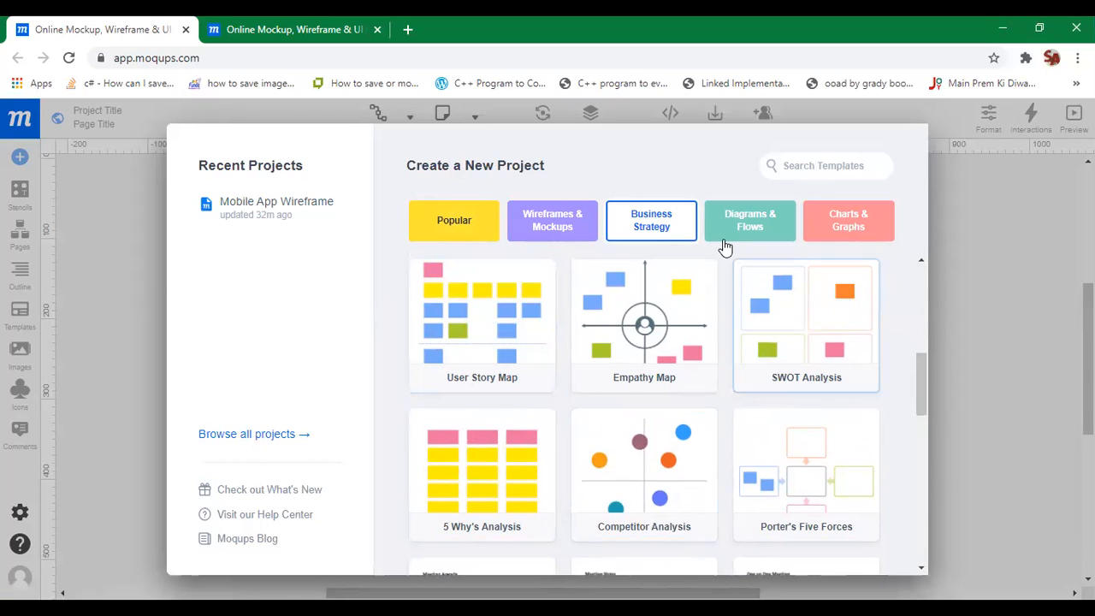
left_click(743, 228)
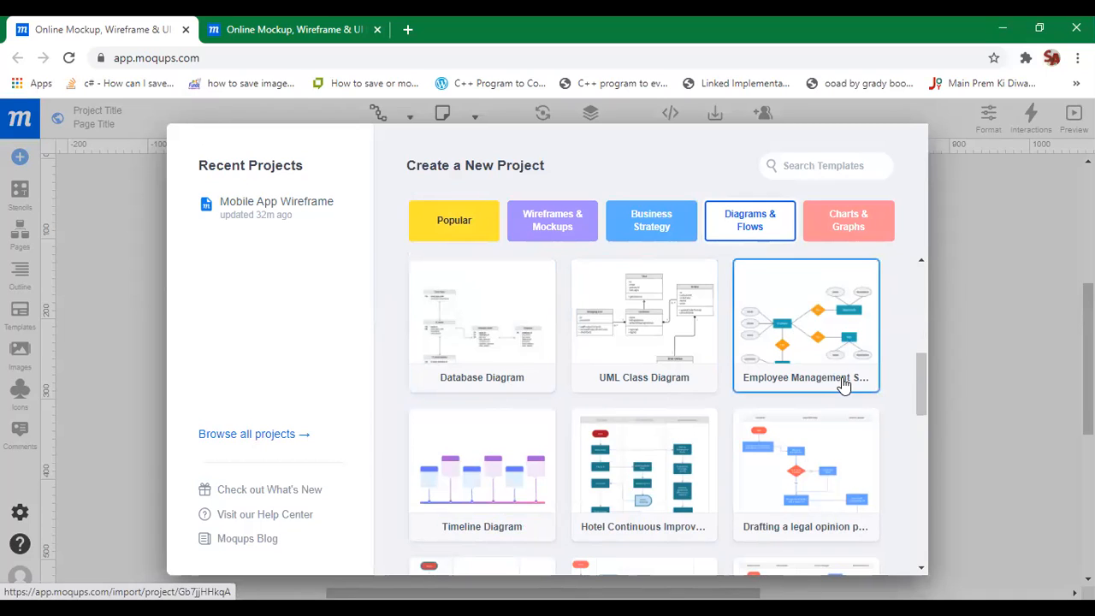
left_click_drag(925, 377, 921, 469)
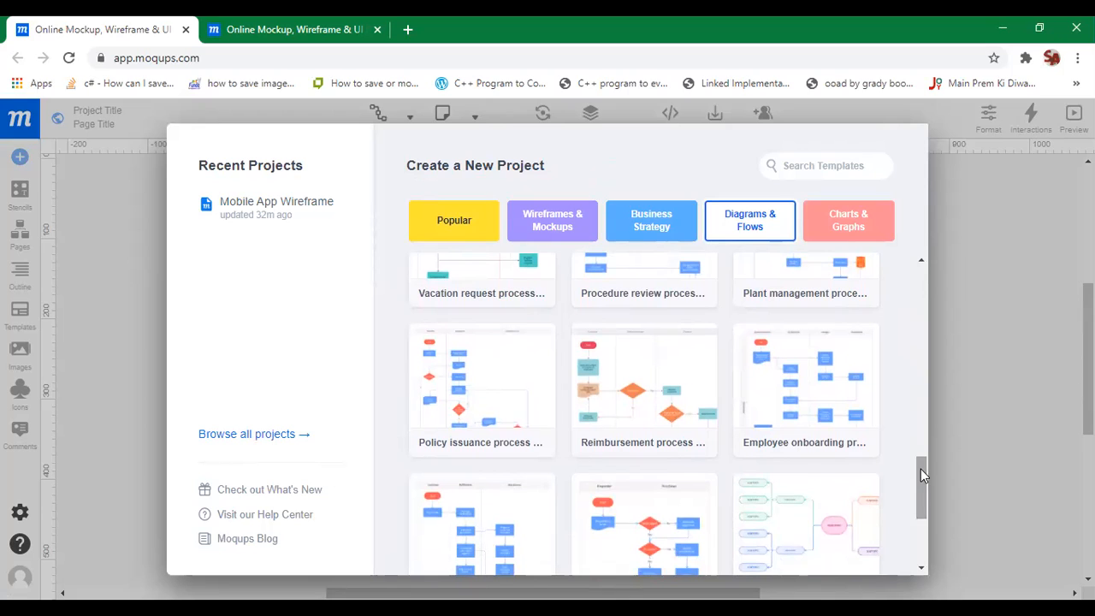
left_click_drag(921, 469, 921, 280)
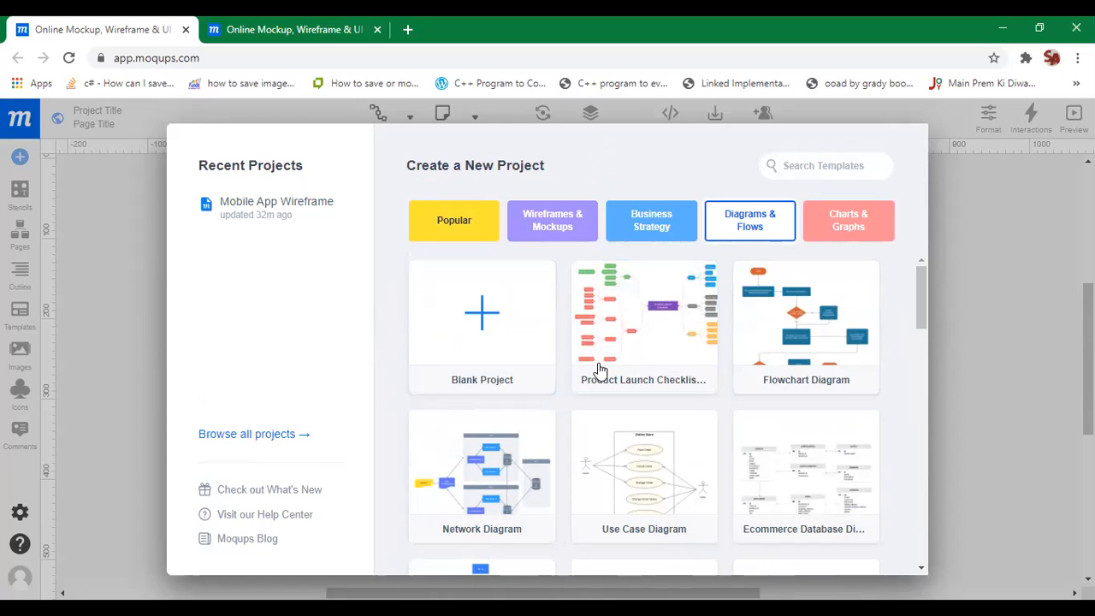
left_click(857, 222)
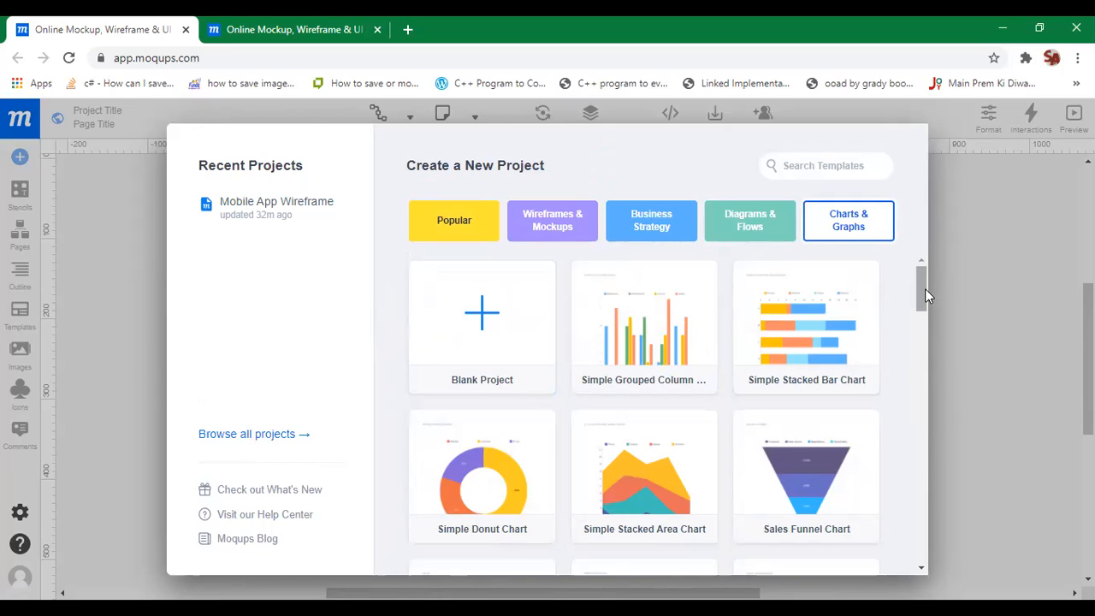
left_click_drag(921, 284, 921, 295)
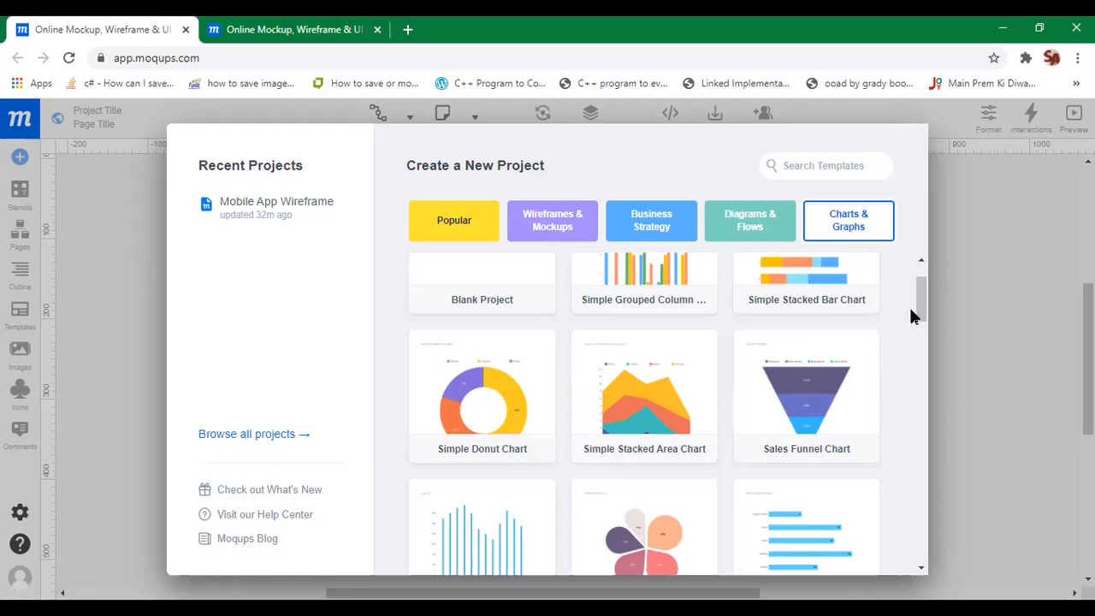
mouse_move(927, 306)
left_mouse_down()
mouse_move(921, 386)
mouse_move(919, 293)
left_mouse_up()
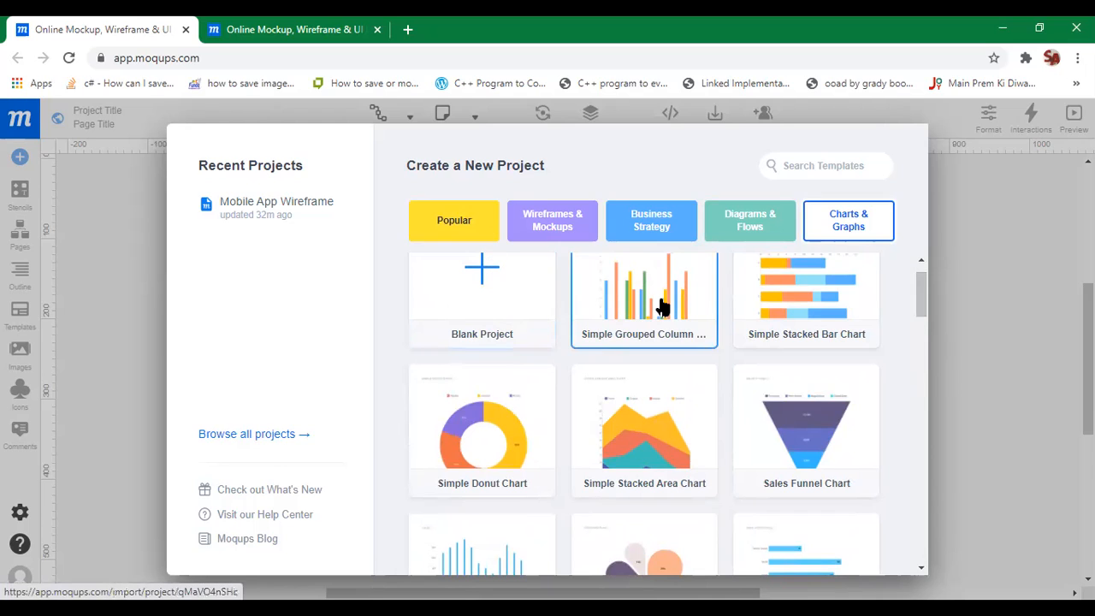
left_click_drag(918, 294, 919, 276)
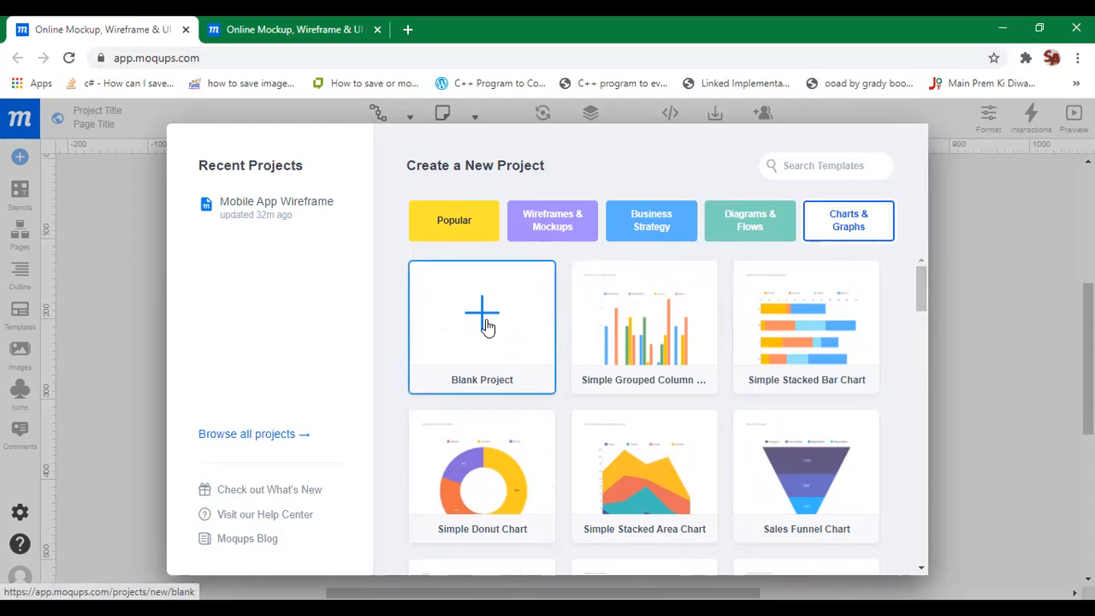
Return to the Popular template category and create a new blank project
left_click(454, 231)
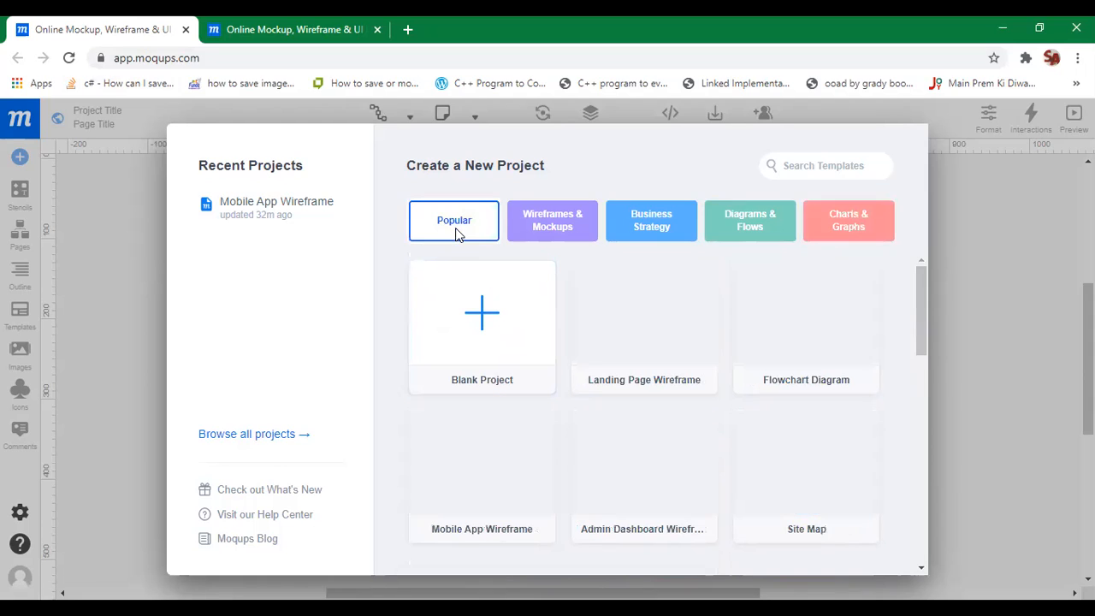
left_click(472, 367)
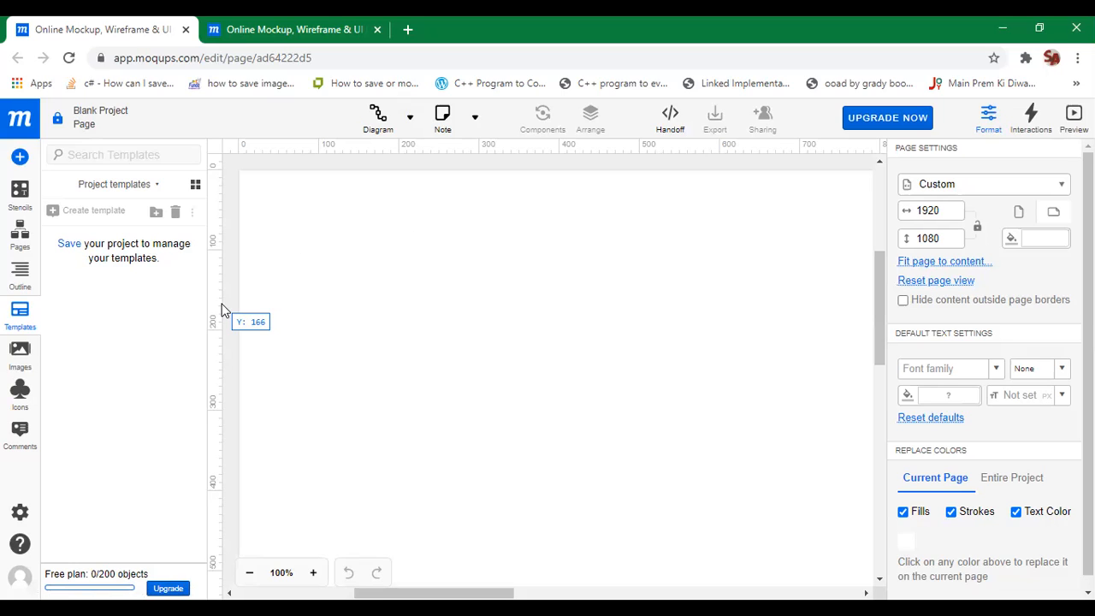
Examine the Popular templates that can be added to the project, then close the template chooser
left_click(19, 158)
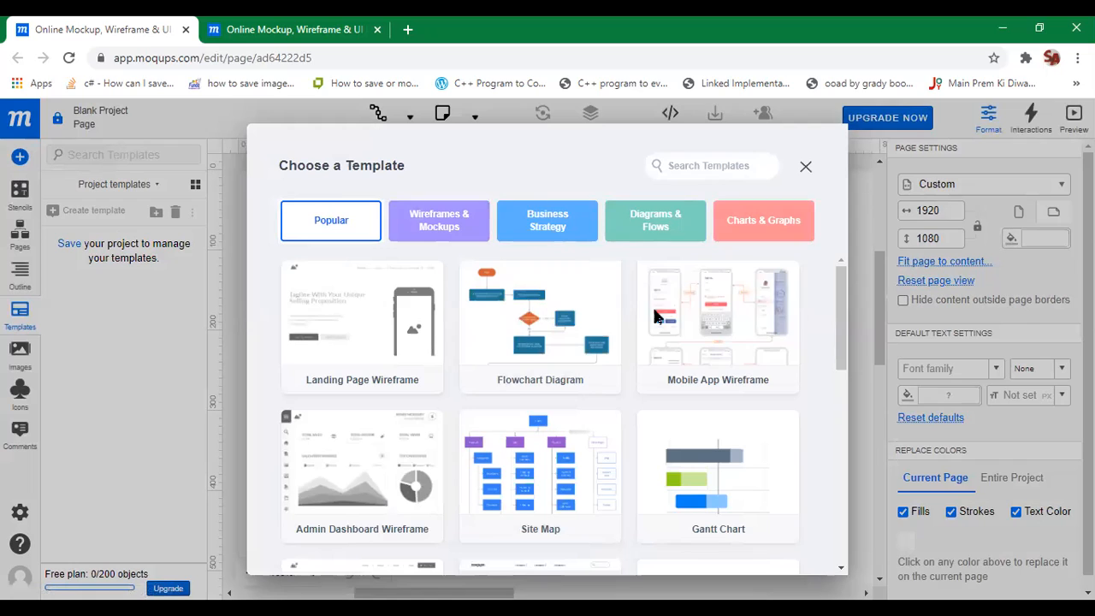
mouse_move(789, 316)
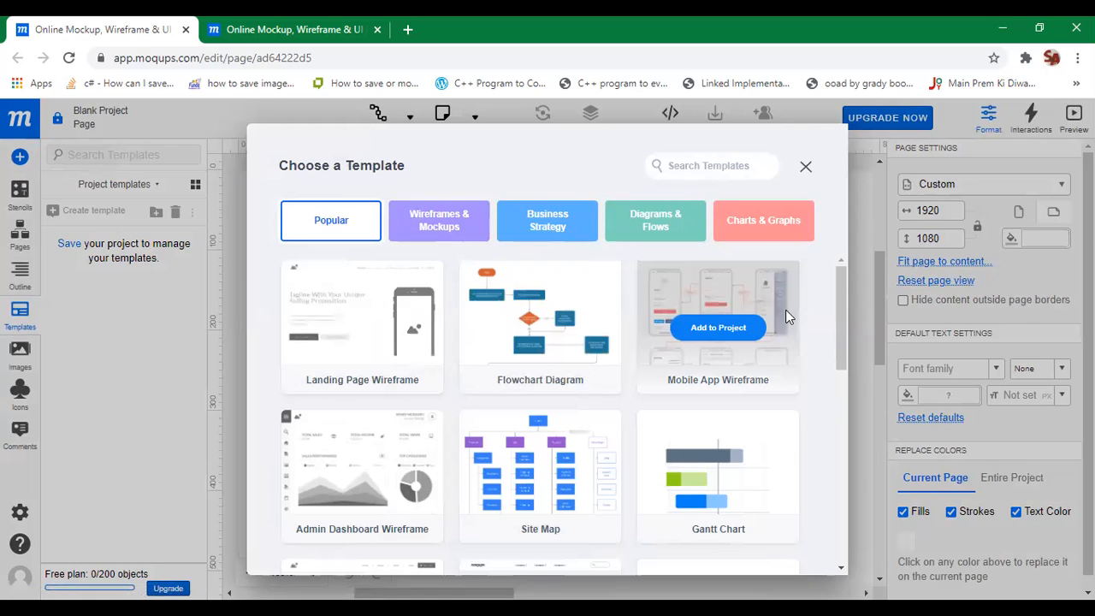
left_click_drag(837, 310, 839, 359)
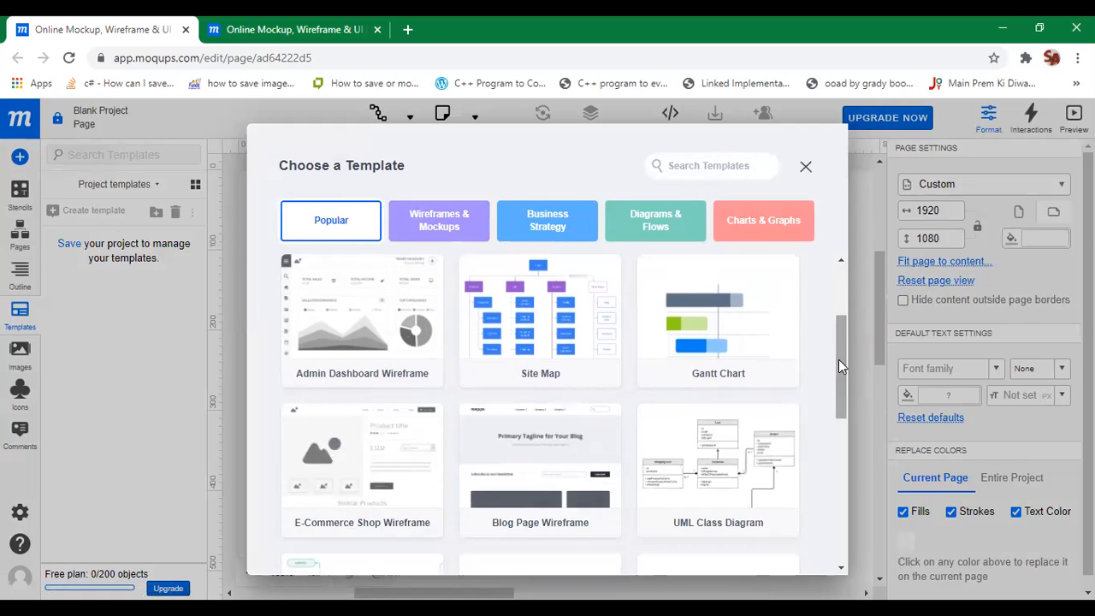
left_click(806, 168)
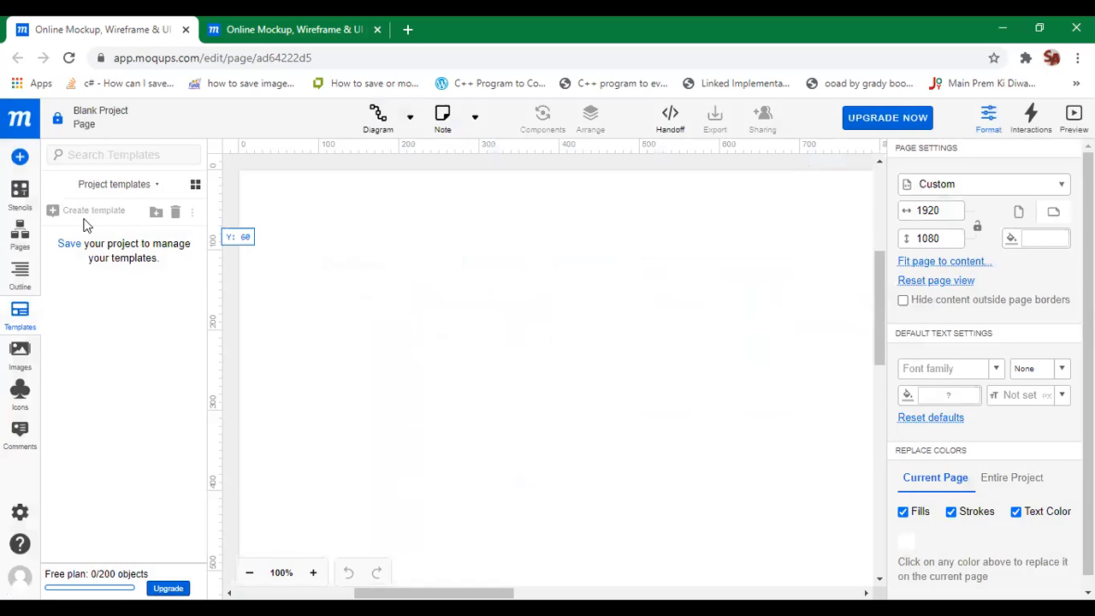
Place a Button stencil on the page at about X 286, Y 168 and dismiss the plan upgrade offer
left_click(13, 205)
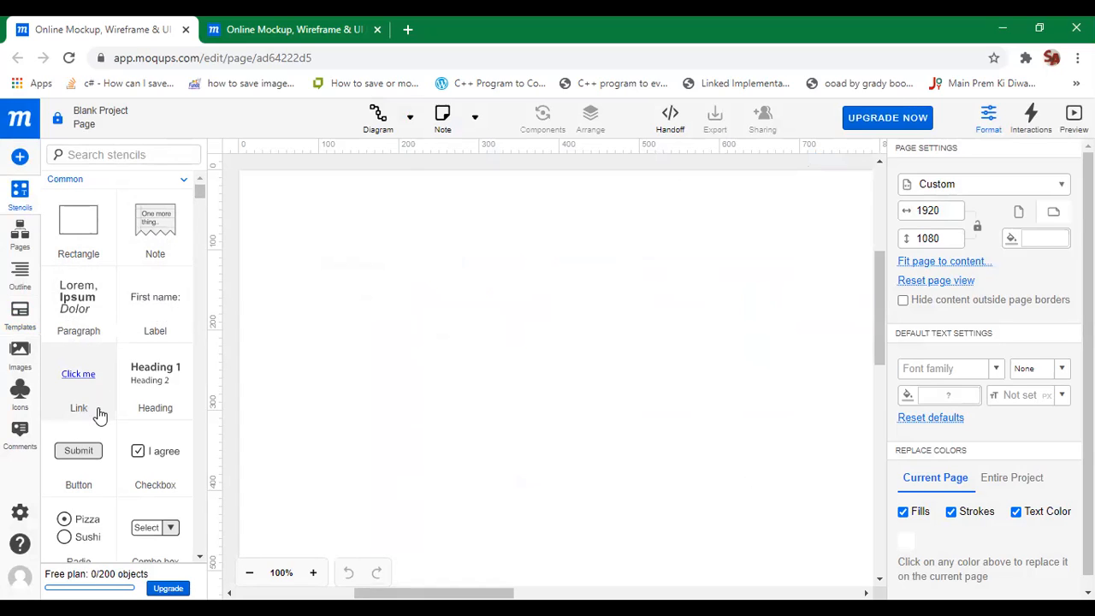
left_click_drag(81, 457, 470, 313)
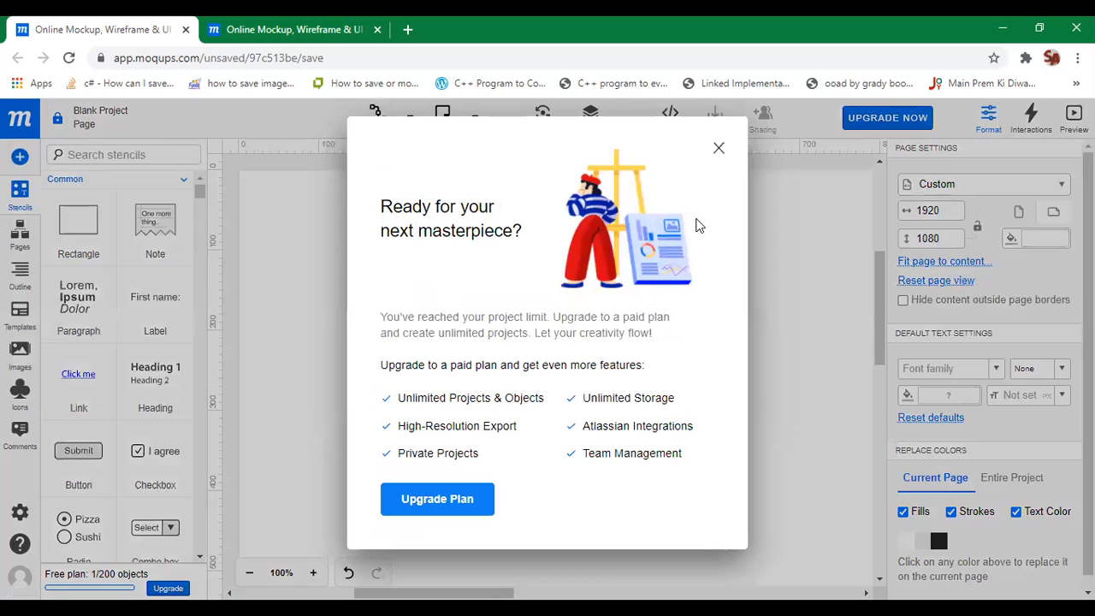
left_click(719, 149)
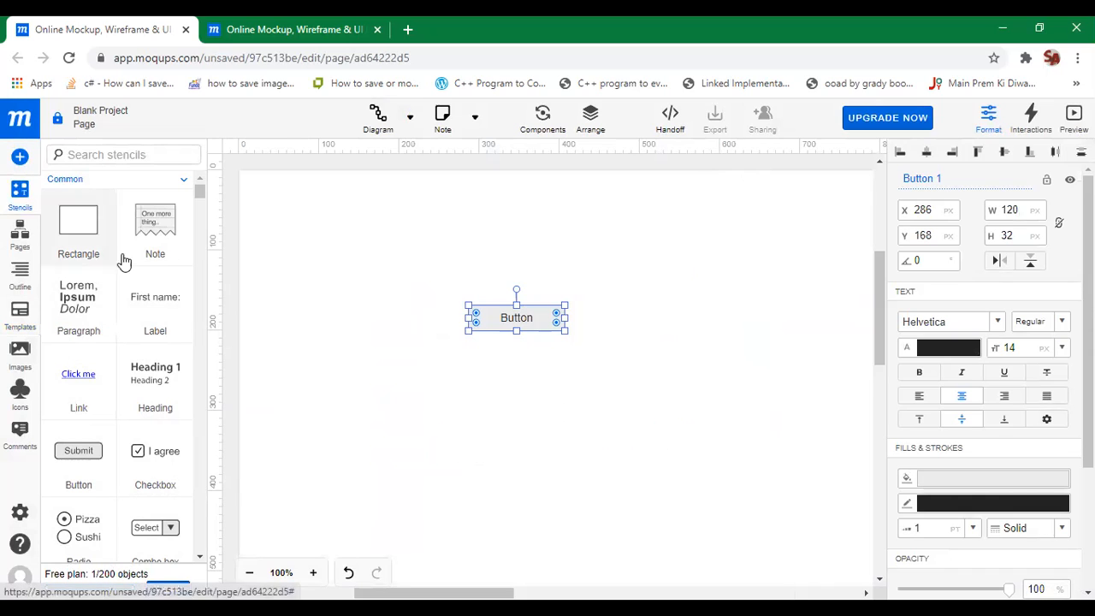
Review the common stencils and the project's pages, outline, templates and images
mouse_move(200, 190)
left_mouse_down()
mouse_move(207, 291)
mouse_move(202, 184)
left_mouse_up()
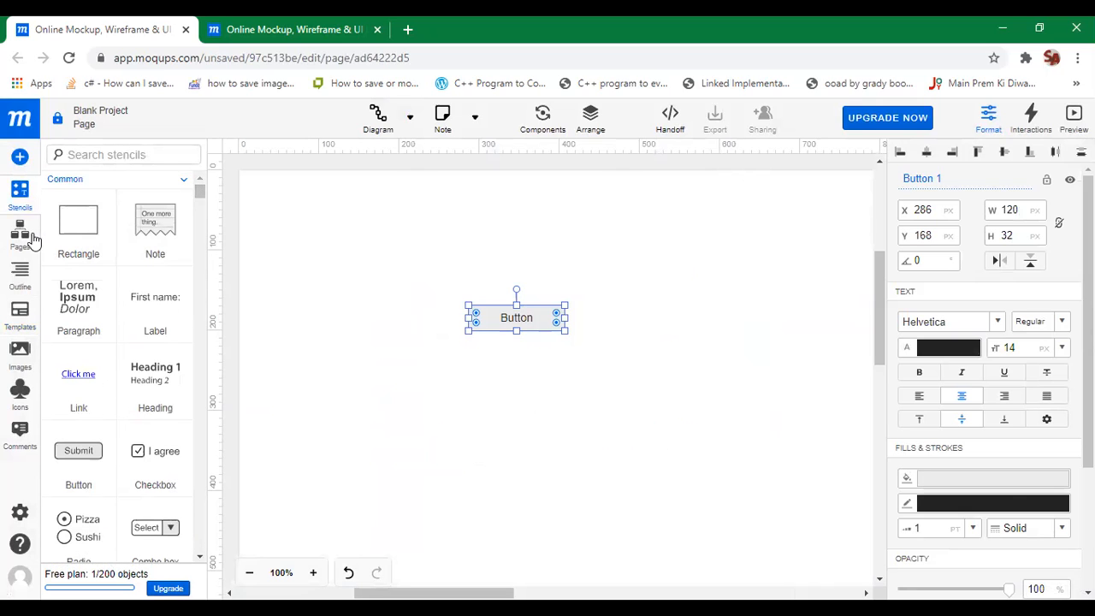
left_click(31, 241)
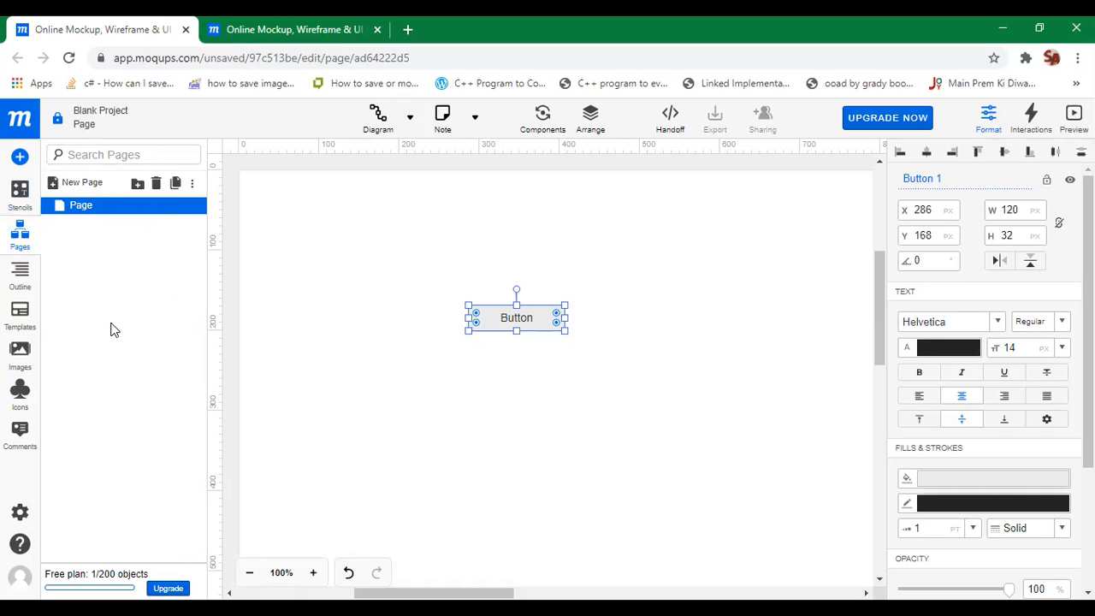
left_click(19, 287)
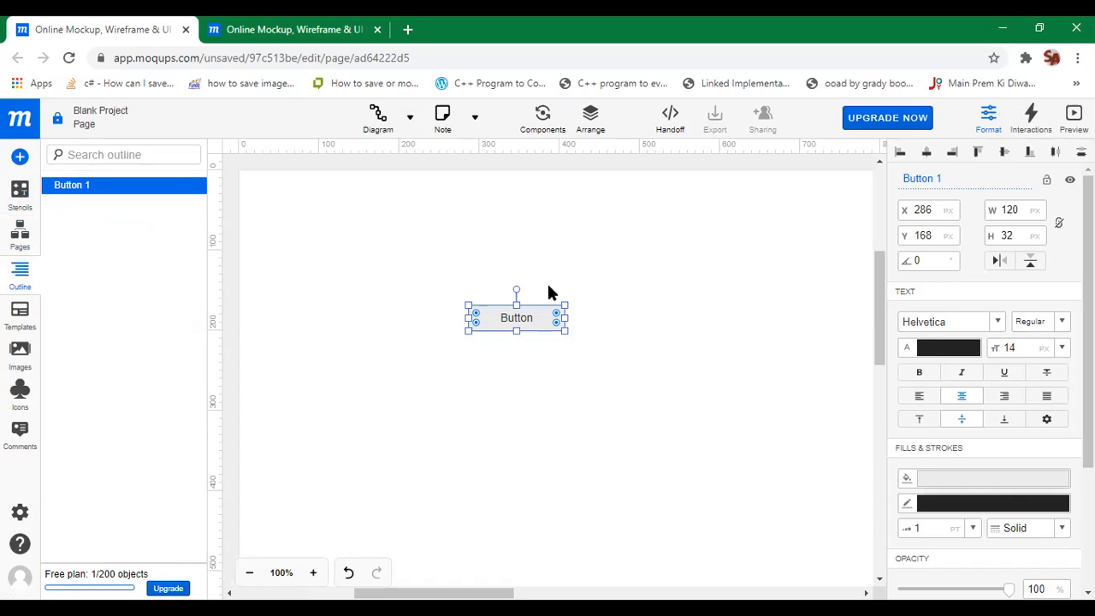
left_click(20, 319)
left_click(19, 359)
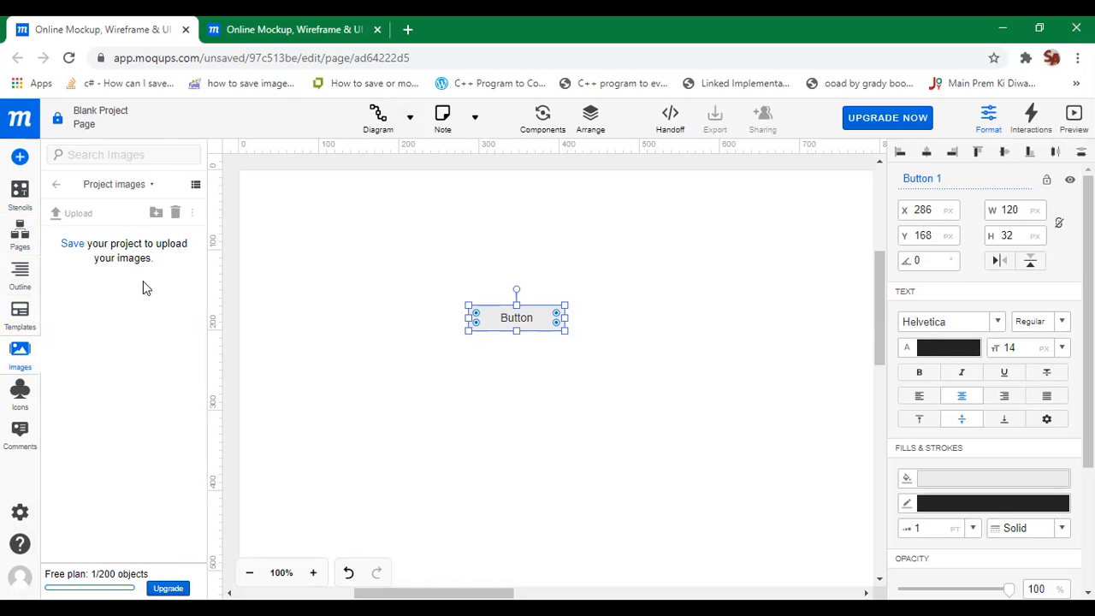
Place the Accessibility New icon beside the button at about X 234, Y 144, and the Backup icon below it at about X 149, Y 249
left_click(19, 403)
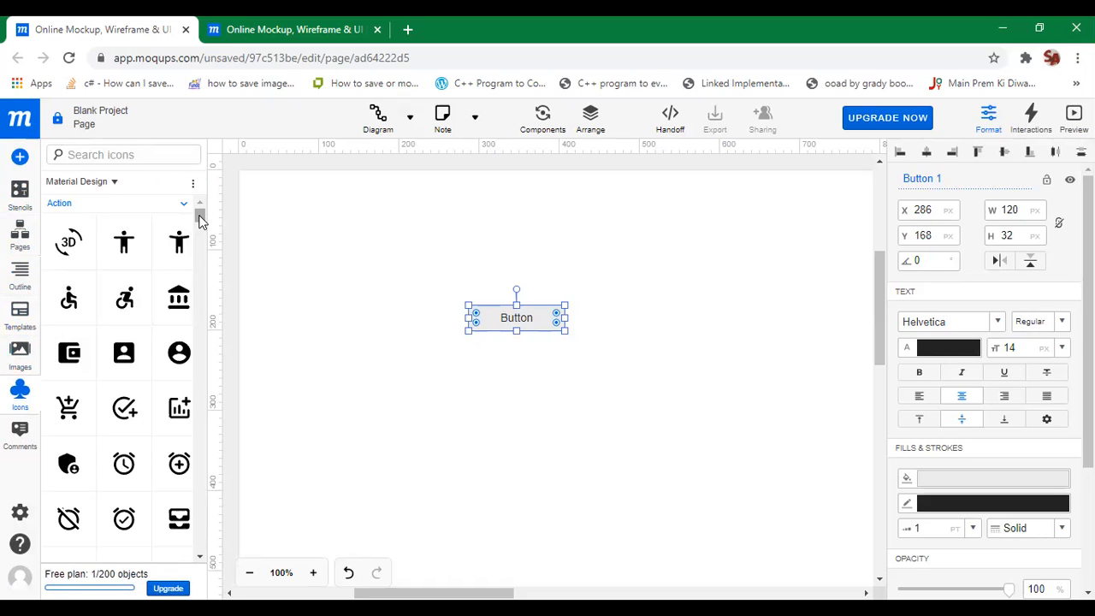
left_click_drag(179, 248, 452, 335)
scroll(197, 223, "down", 10)
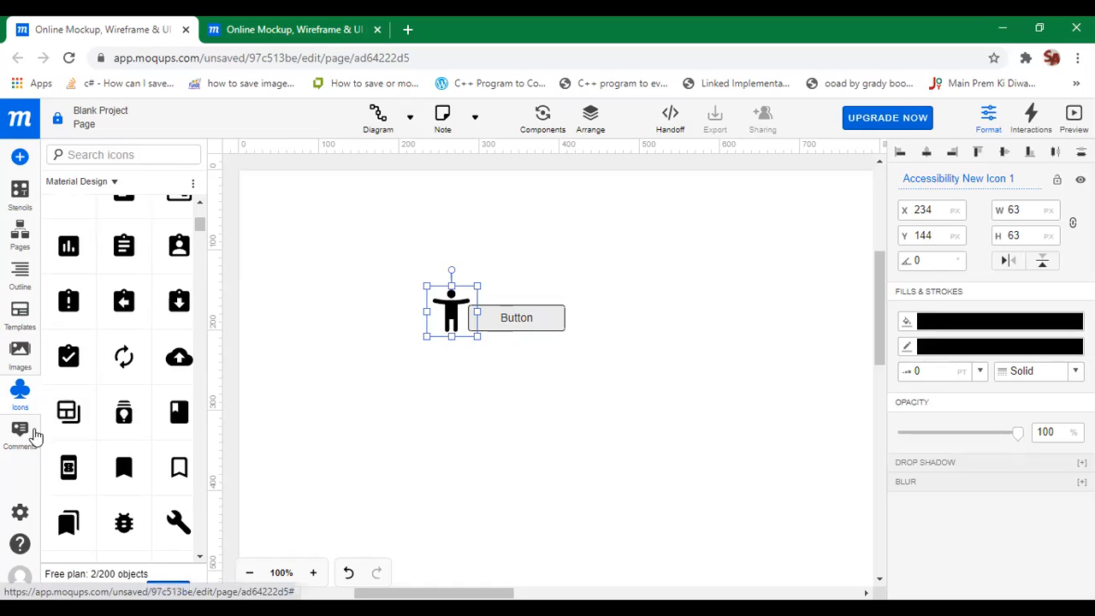
left_click_drag(179, 356, 398, 408)
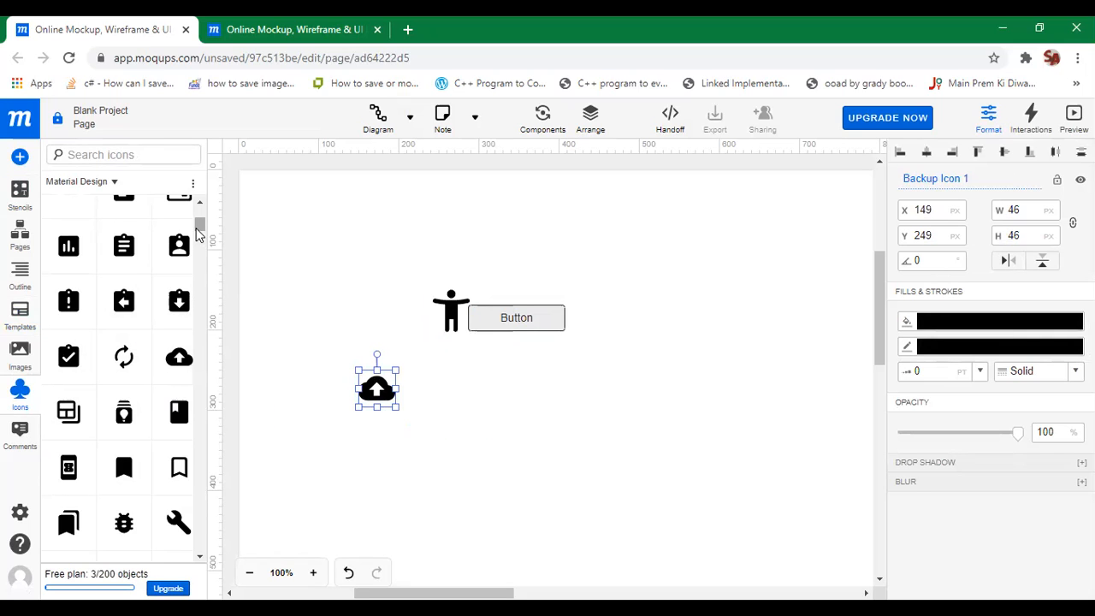
Look through more Material Design icons and check the project's comments
left_click_drag(197, 229, 202, 244)
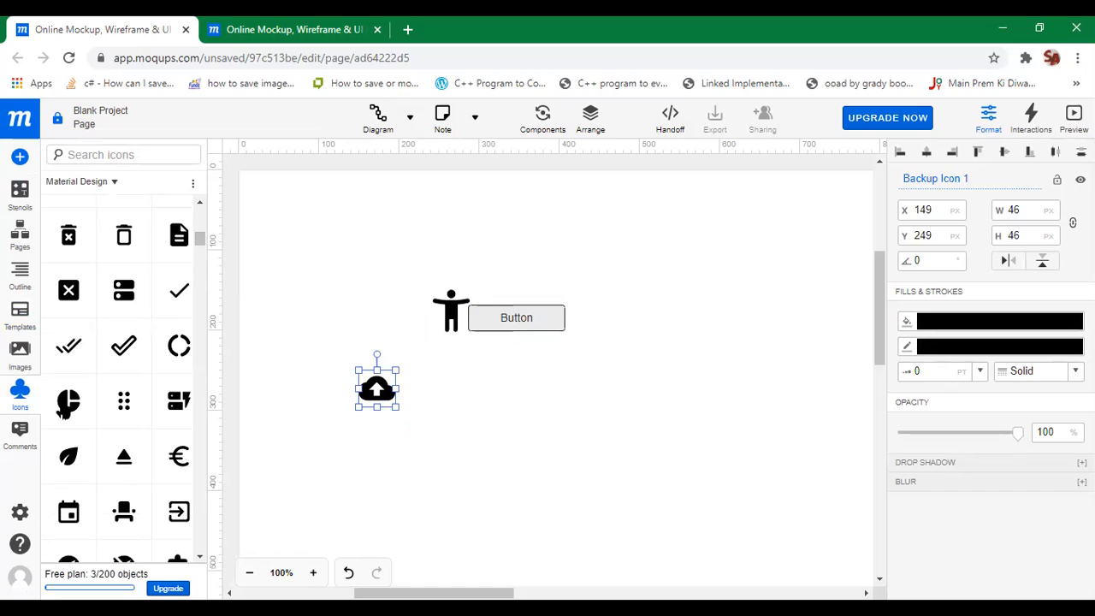
left_click(20, 437)
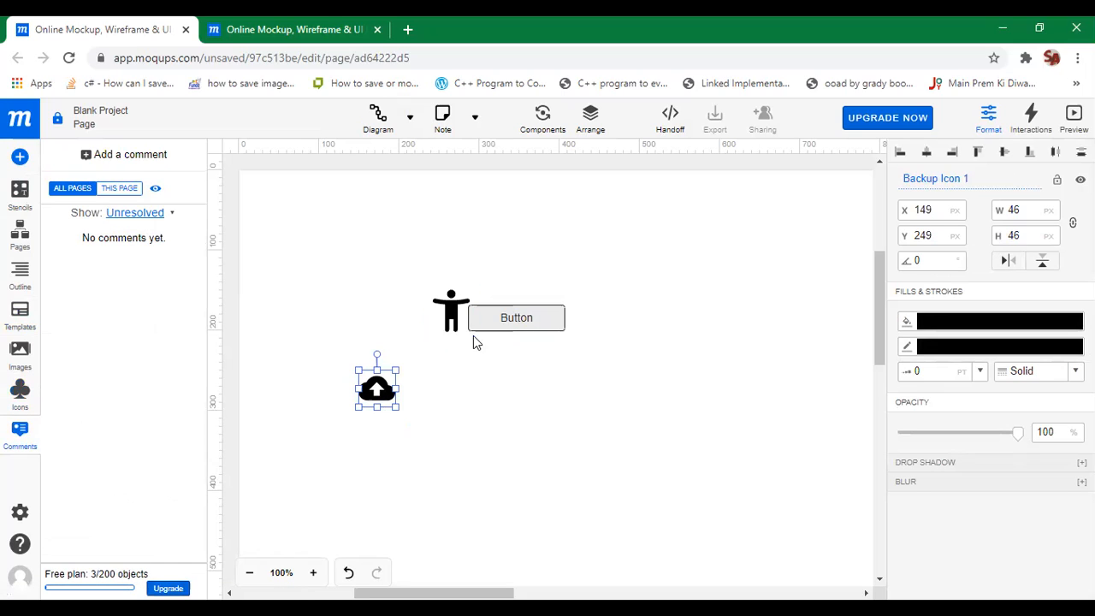
left_click(17, 403)
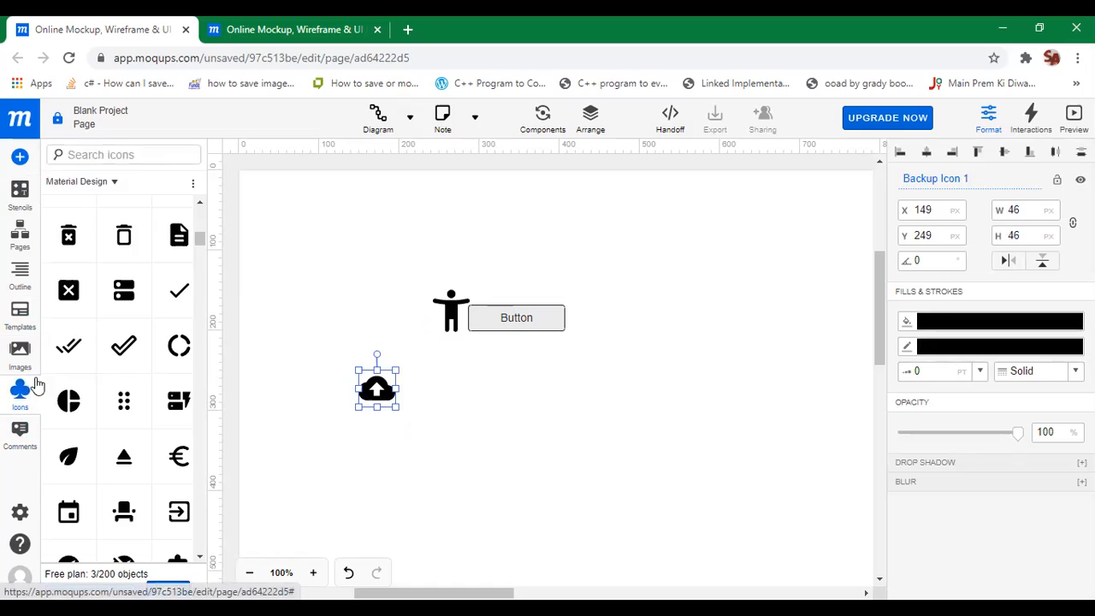
left_click_drag(200, 242, 200, 214)
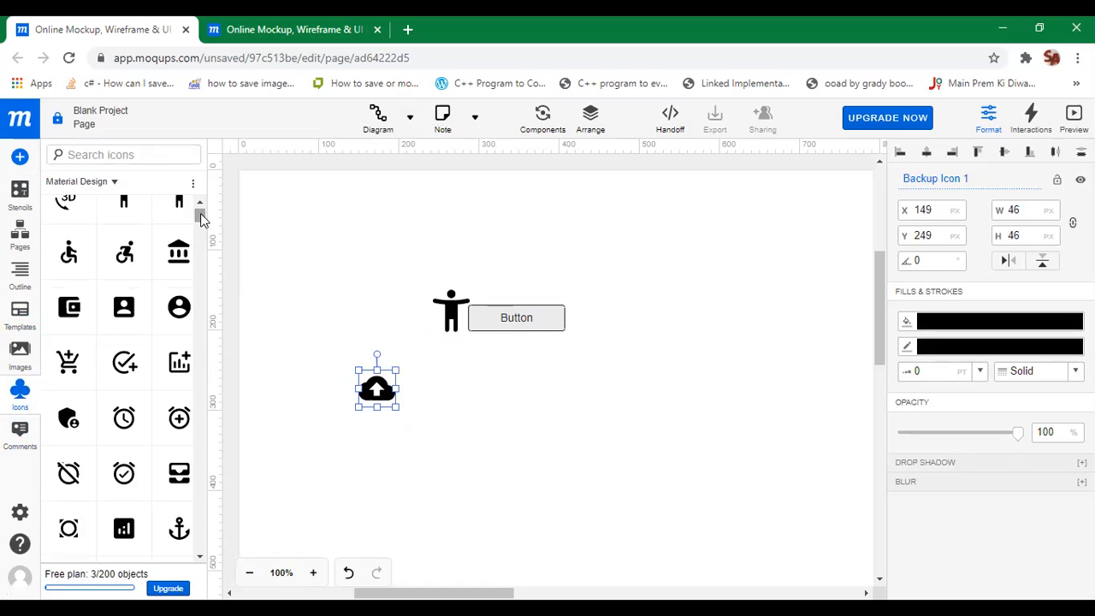
Draw three rectangles: a long thin one above the button, a nearly square one to its right, and a small one below
left_click(411, 120)
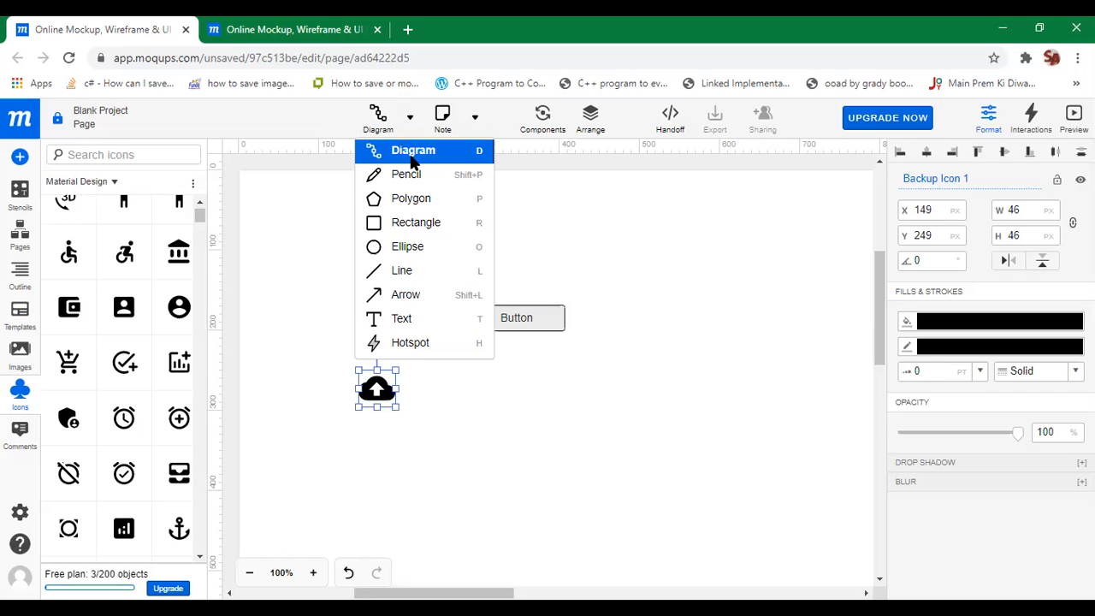
left_click(416, 224)
left_click_drag(417, 224, 606, 214)
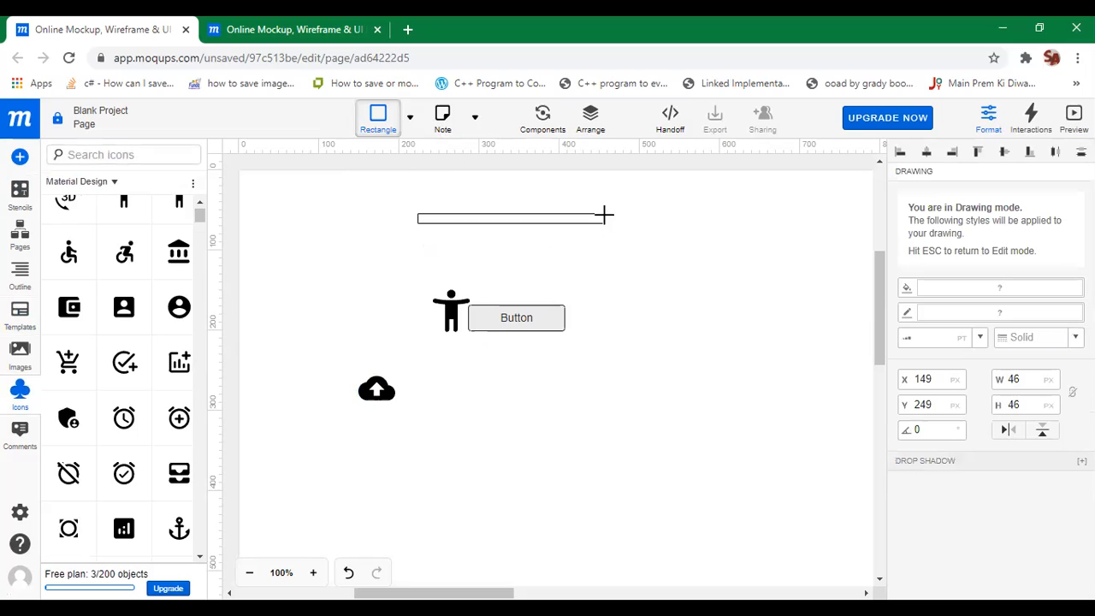
left_click_drag(646, 249, 739, 335)
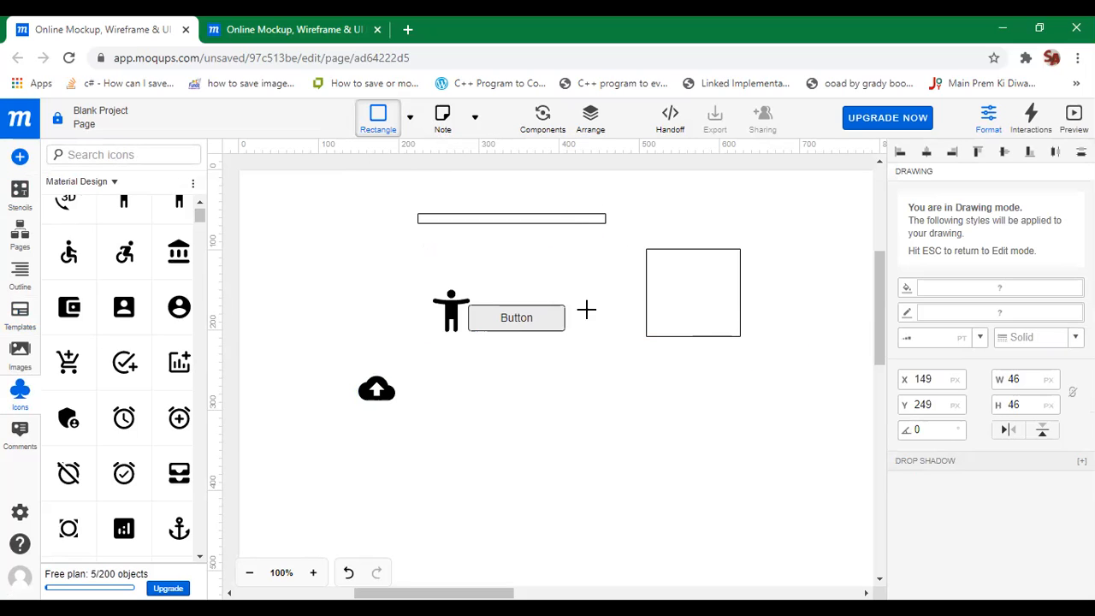
left_click_drag(528, 462, 609, 481)
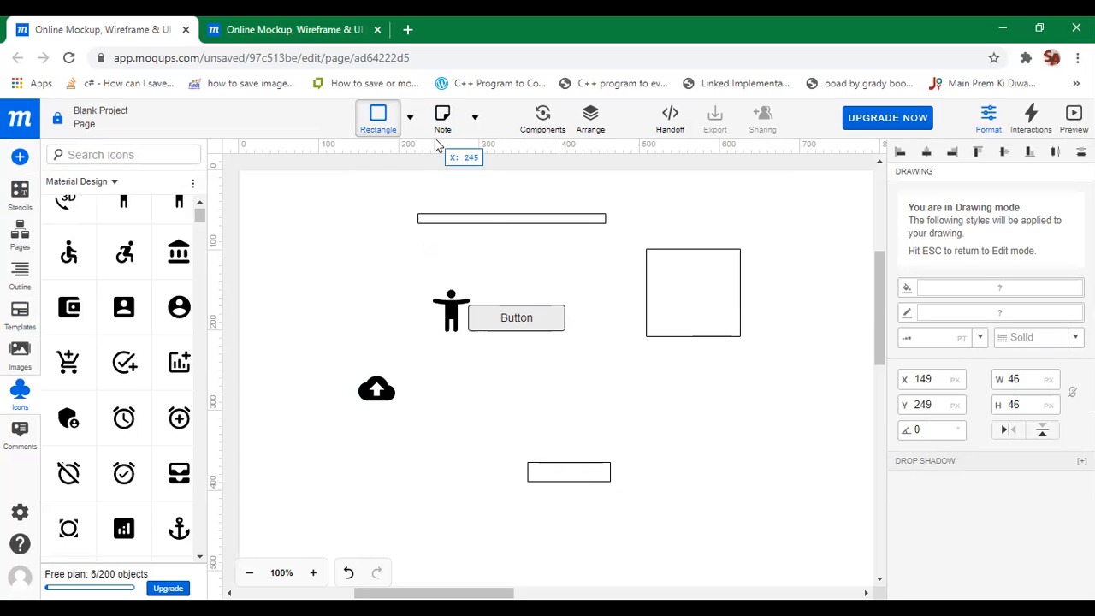
left_click(410, 118)
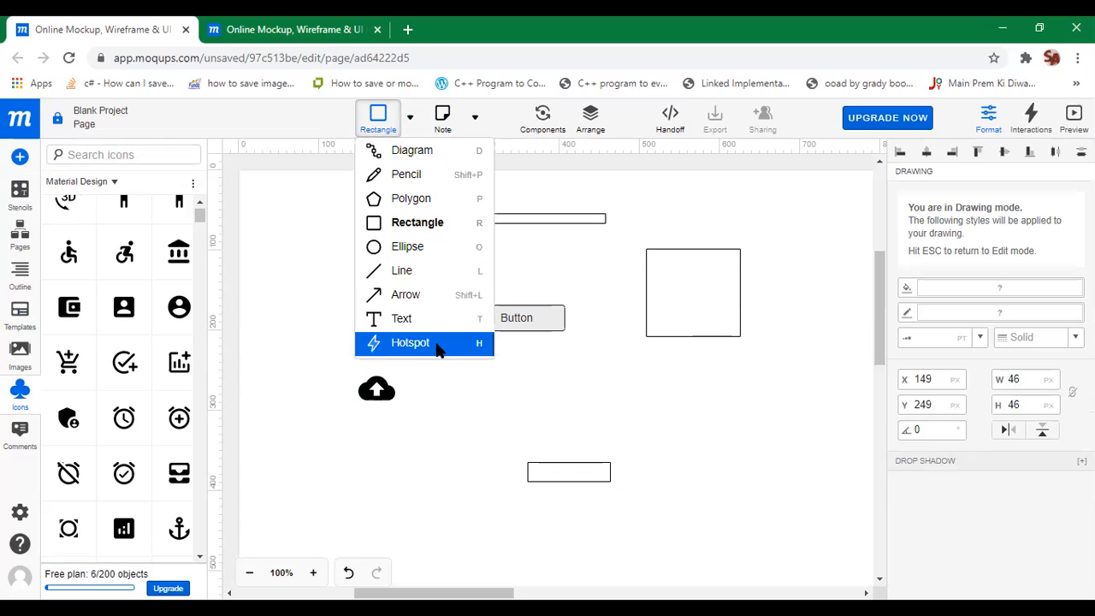
key("Escape")
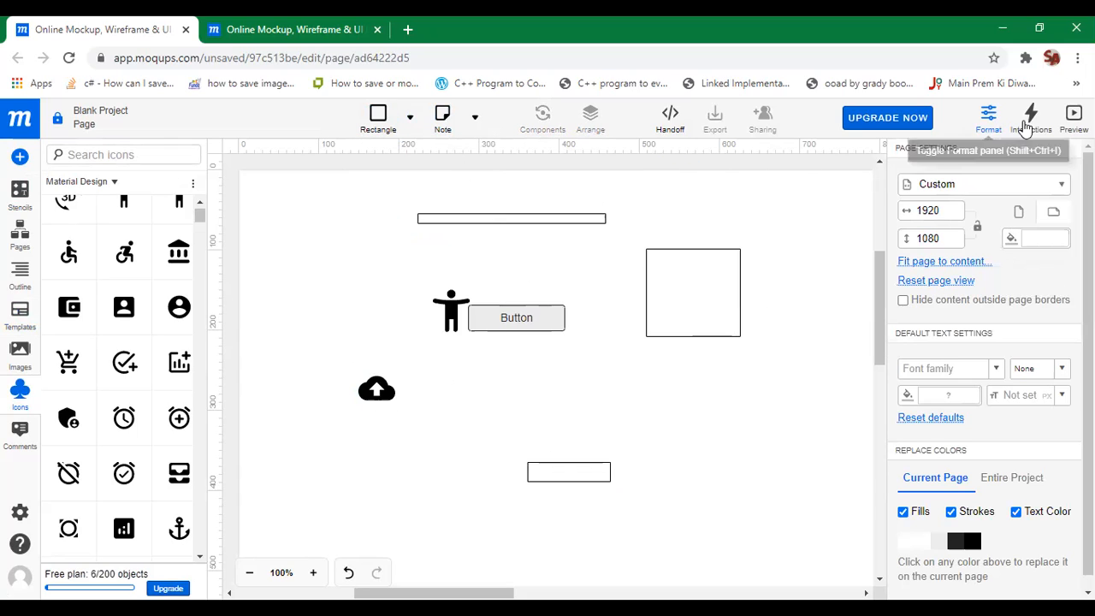
Examine the interaction settings and review the triggers and actions available for the Button stencil
left_click(1030, 120)
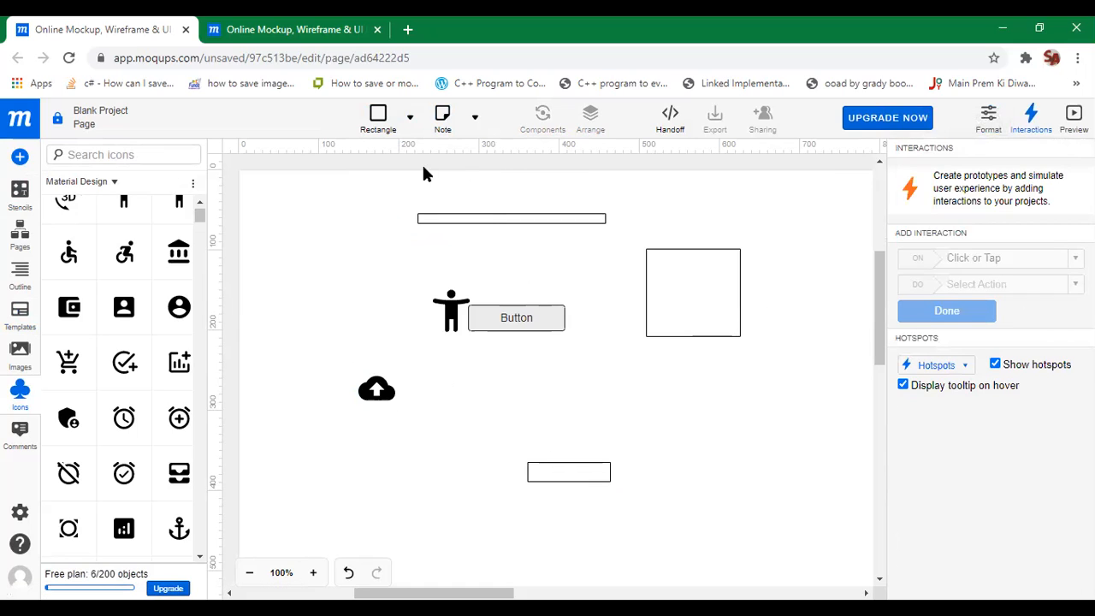
left_click(410, 120)
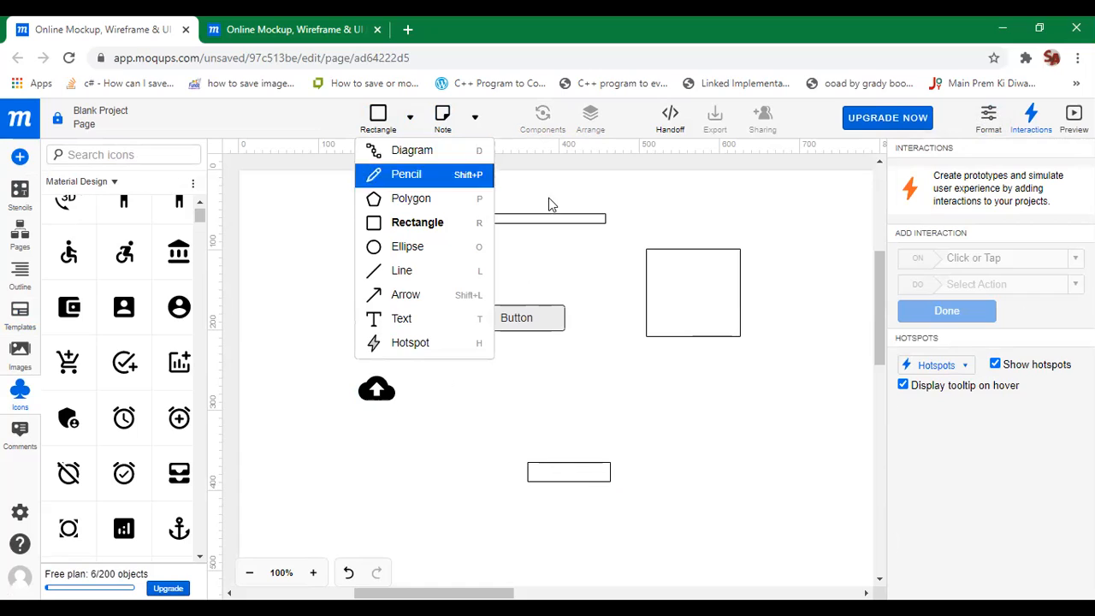
left_click(798, 309)
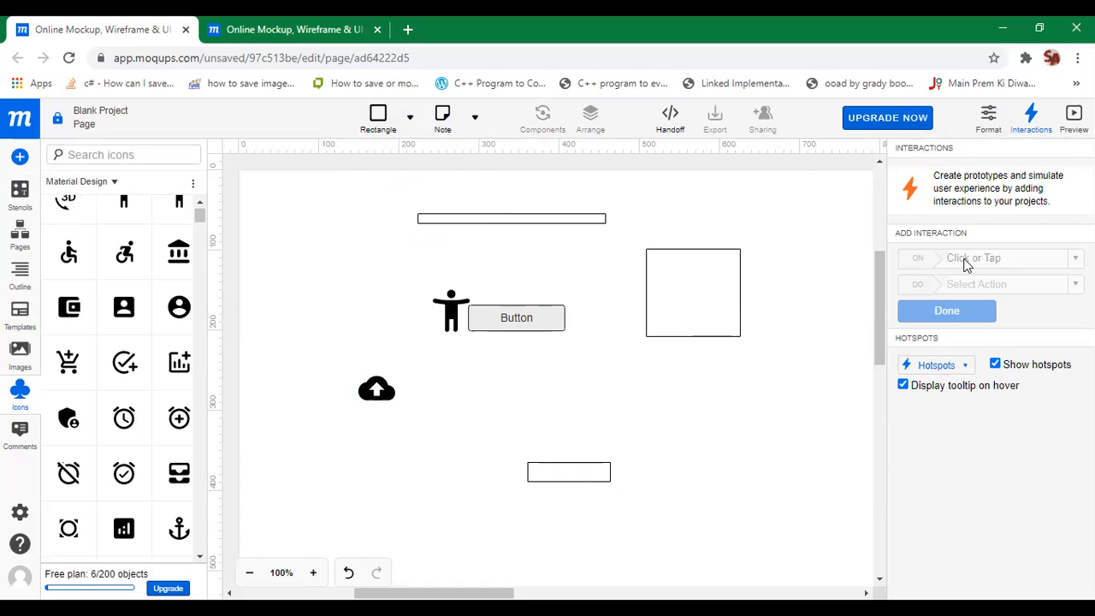
left_click(518, 325)
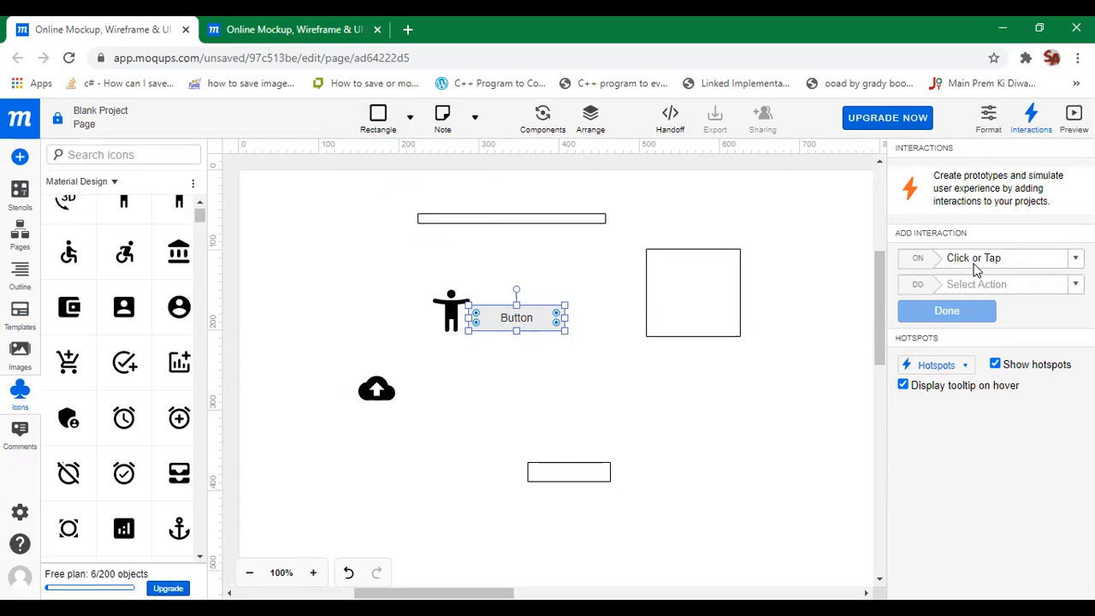
left_click(1058, 265)
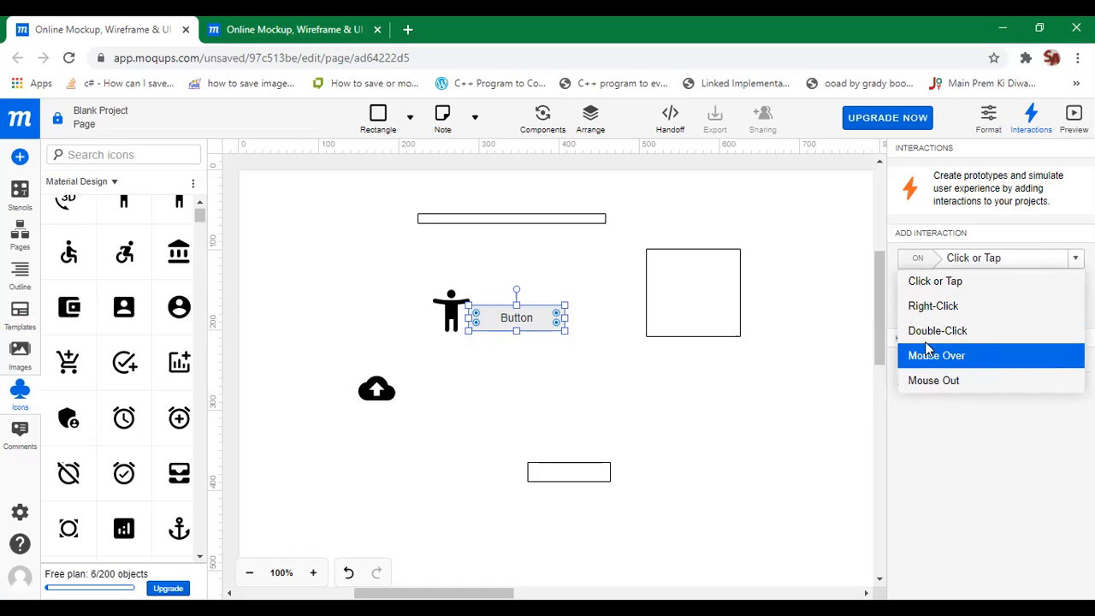
left_click(957, 292)
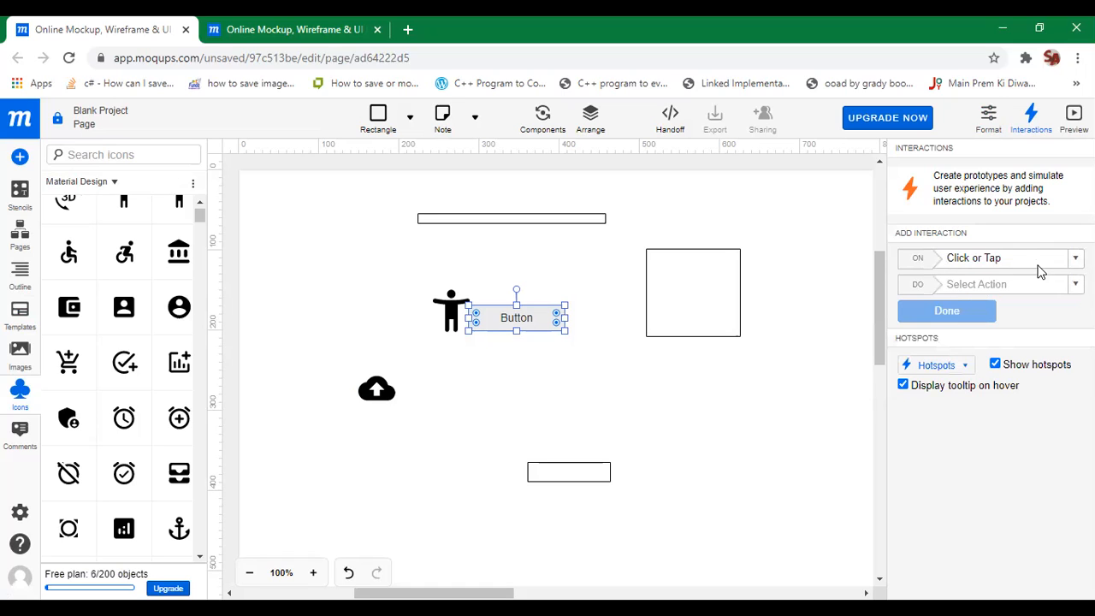
left_click(1001, 285)
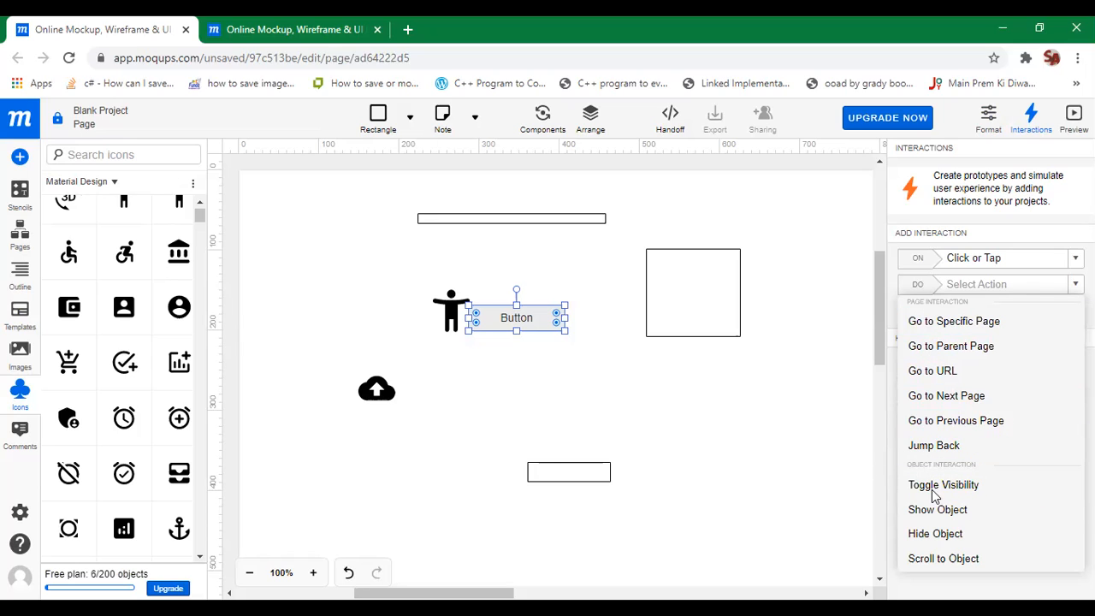
left_click(779, 510)
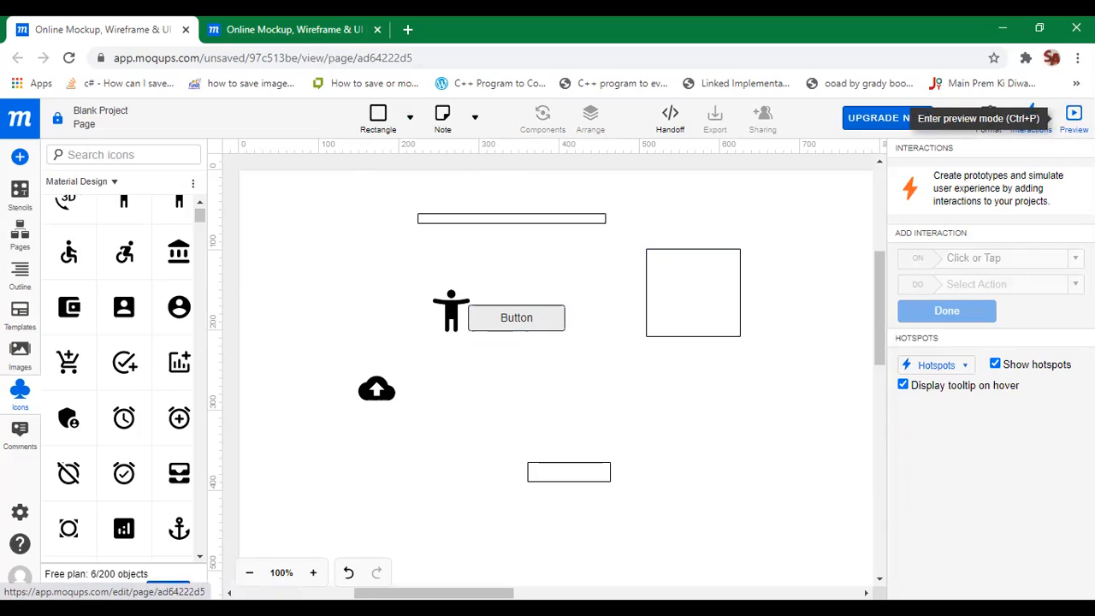
Preview the page with its shapes and icons, and return to editing the project
left_click(1074, 118)
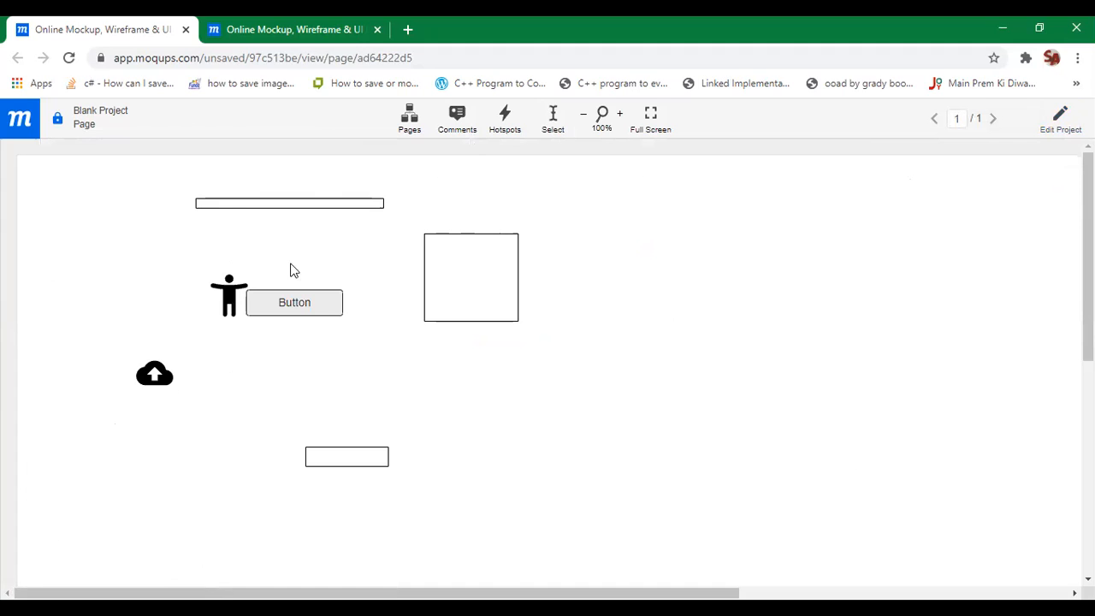
left_click(1062, 124)
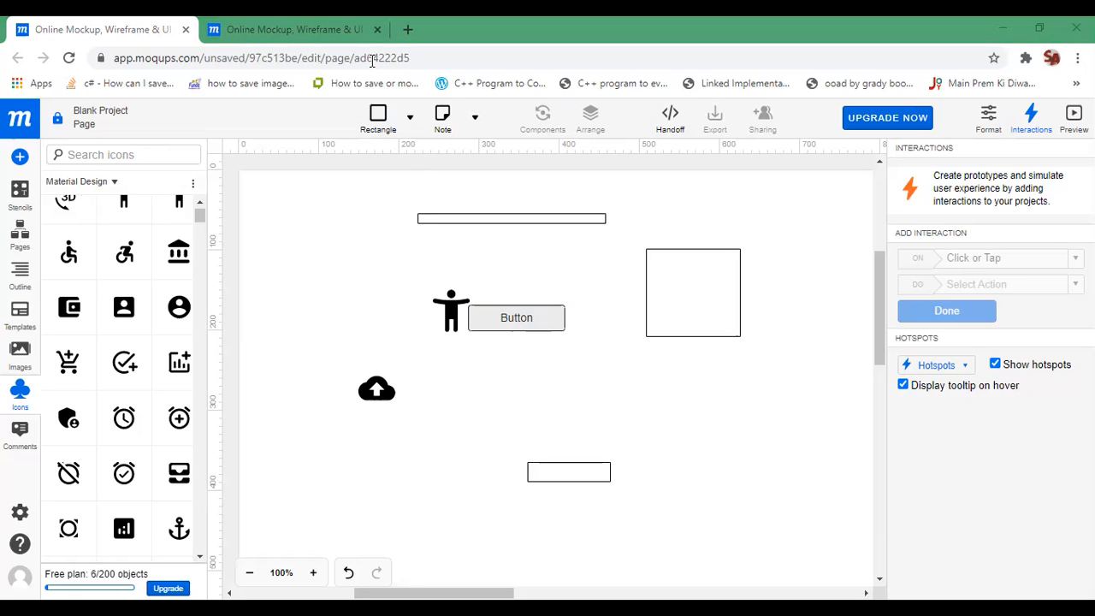
Switch to the other open project with the Mobile App Wireframe pages and preview its Sign In screen
key("ctrl+Tab")
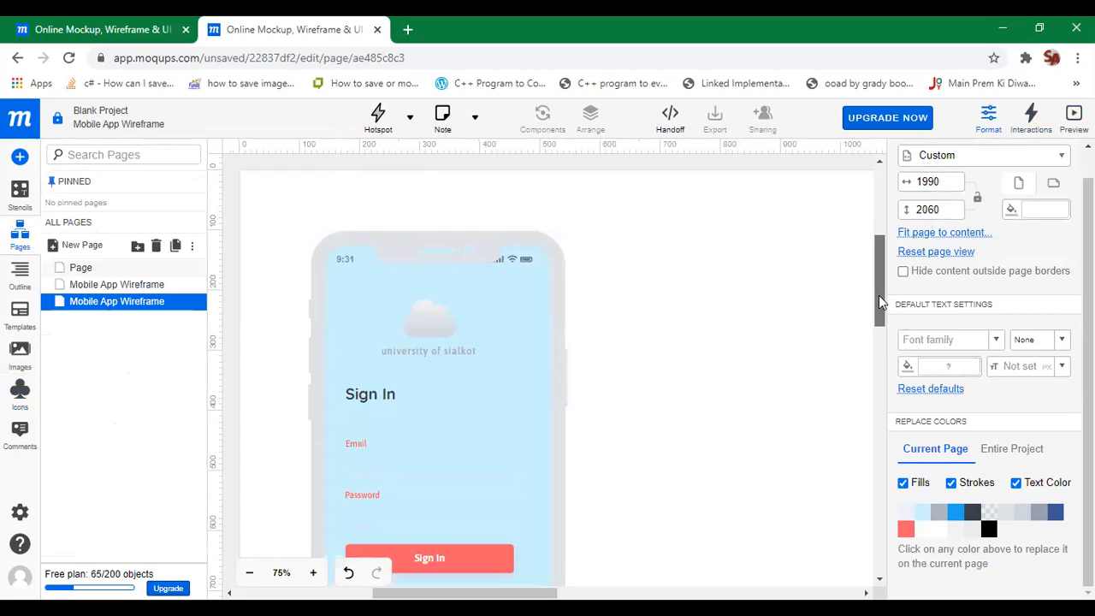
left_click_drag(879, 295, 882, 332)
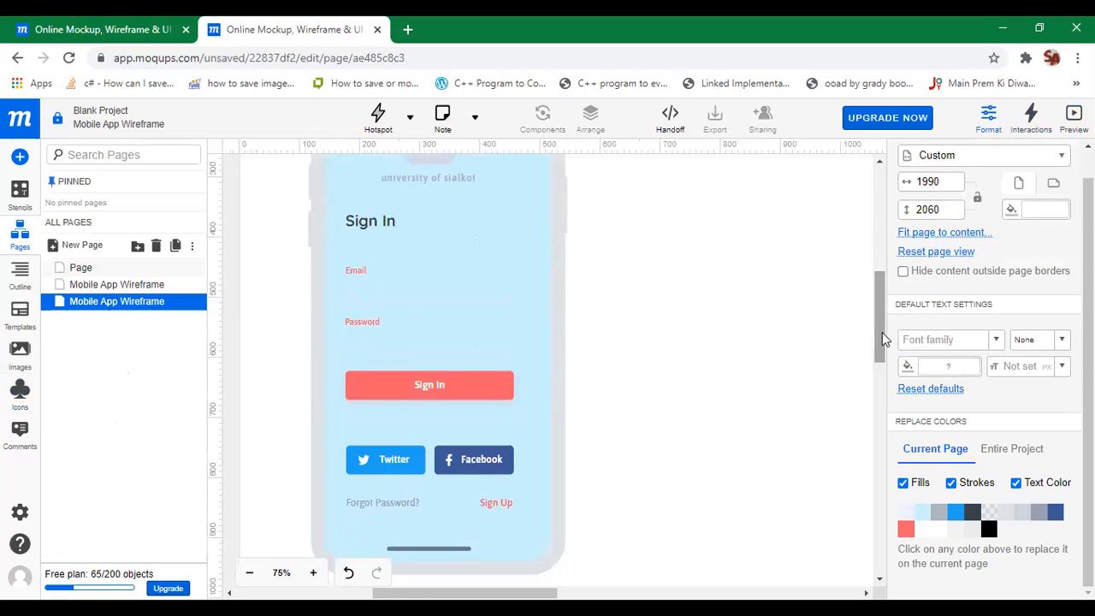
left_click_drag(881, 328, 879, 302)
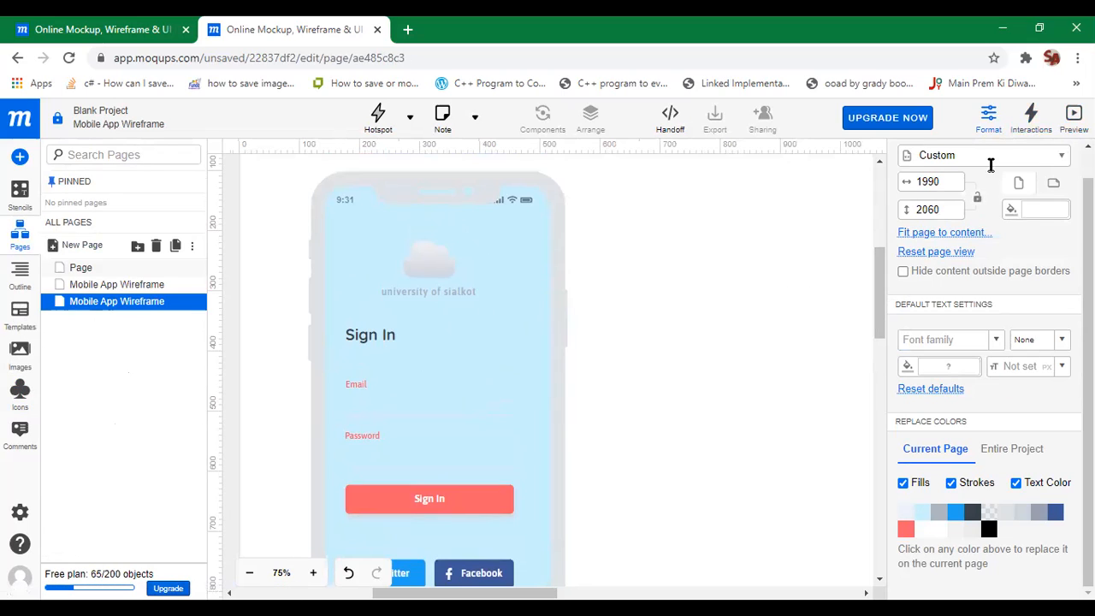
left_click(1074, 116)
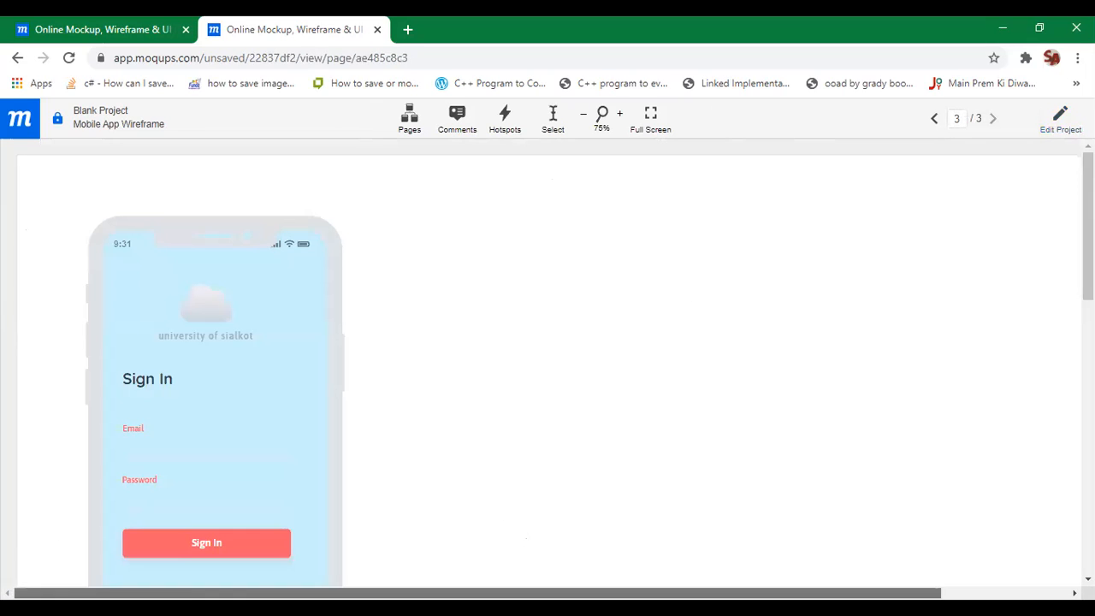
scroll(1087, 257, "down", 2)
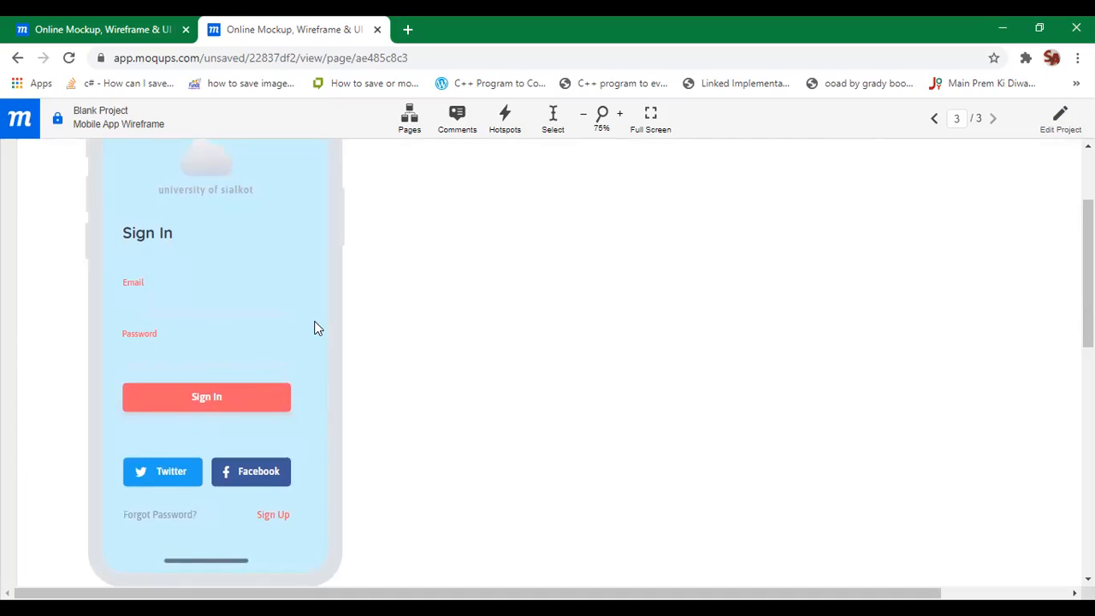
Test the prototype's links by following Sign In to the Sign Up screen and Continue to the Home Page screen
left_click(238, 402)
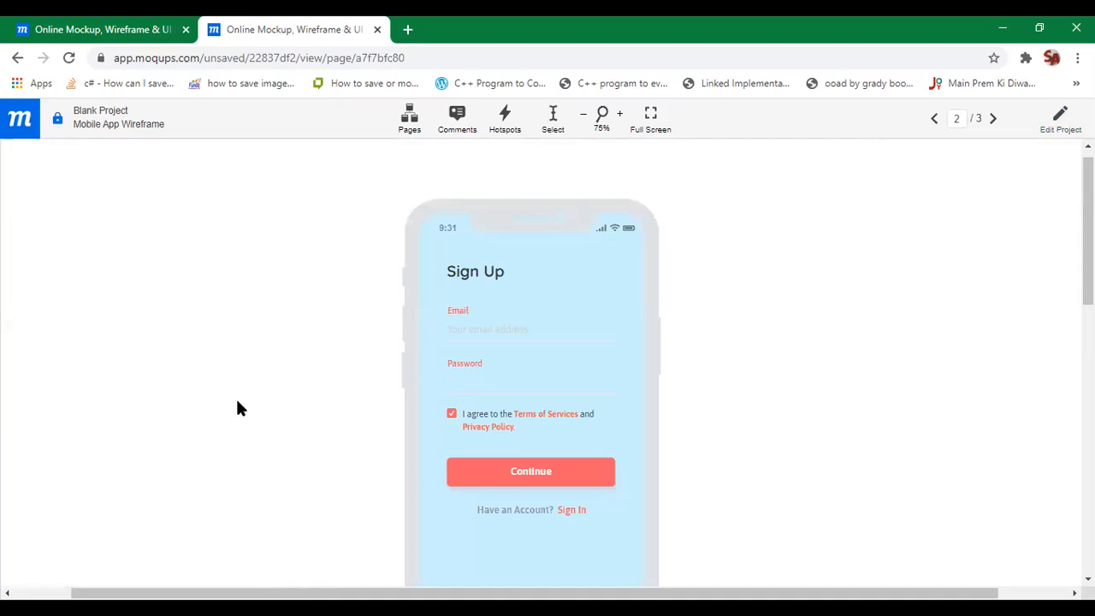
left_click_drag(1089, 257, 1088, 274)
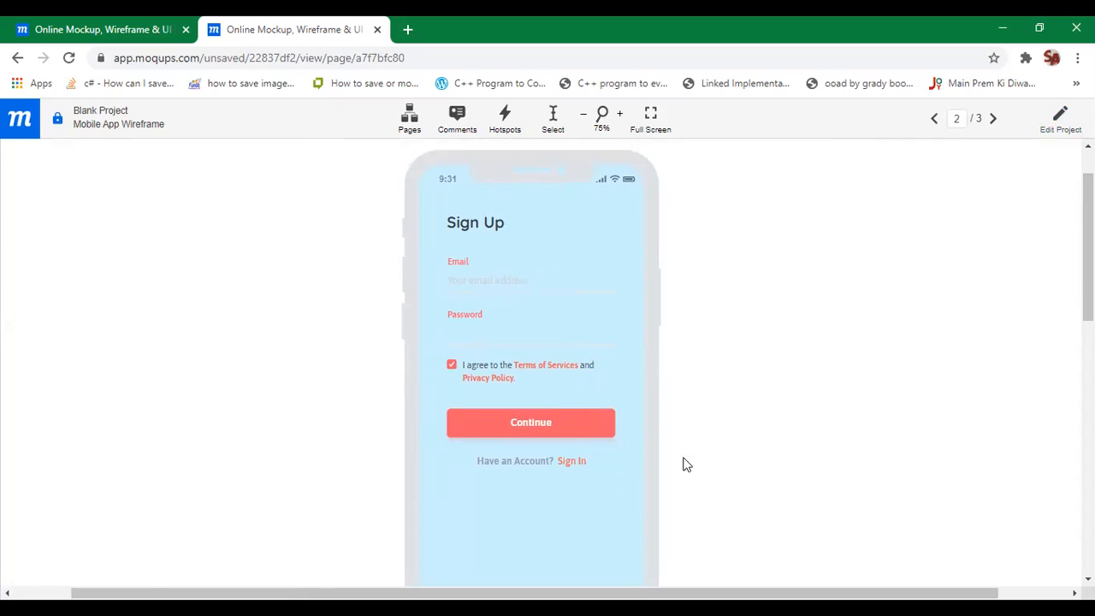
left_click(588, 434)
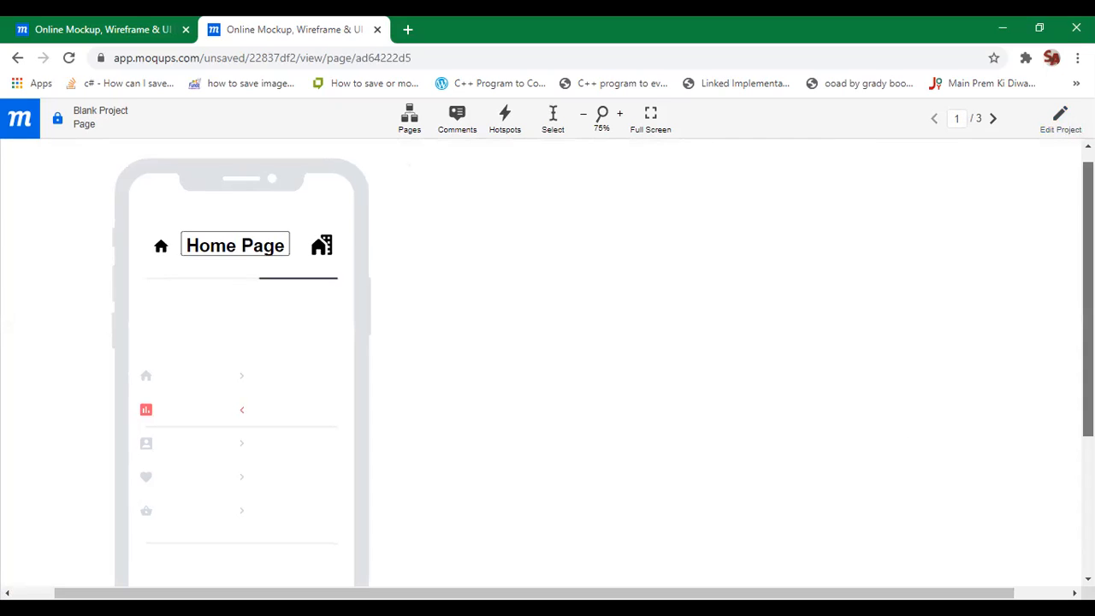
scroll(468, 315, "down", 1)
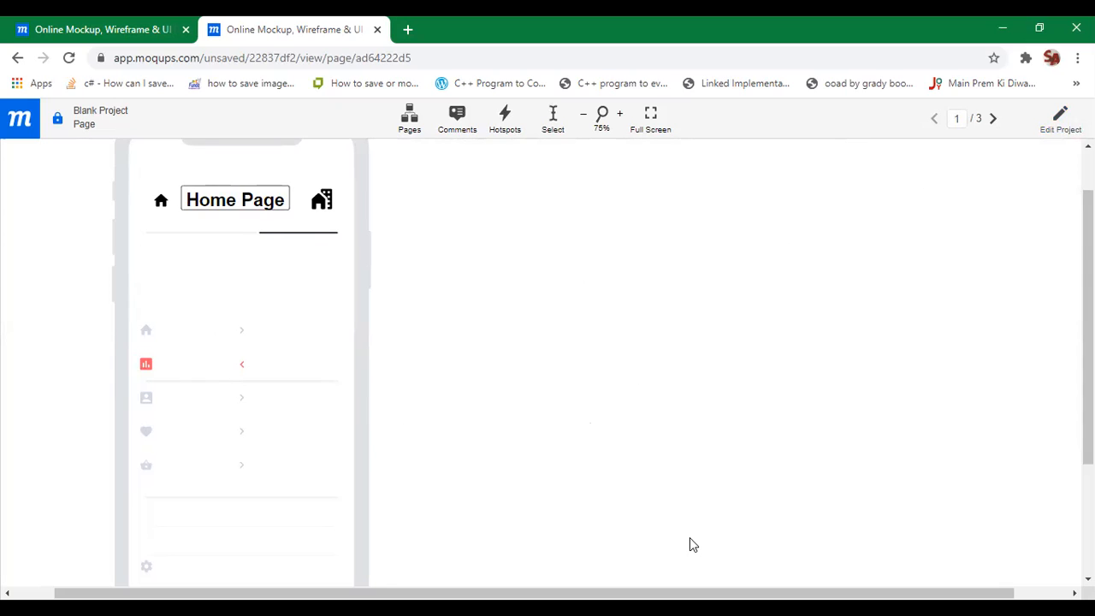
Advance the preview to page 2 and look over the Sign Up screen
left_click(993, 120)
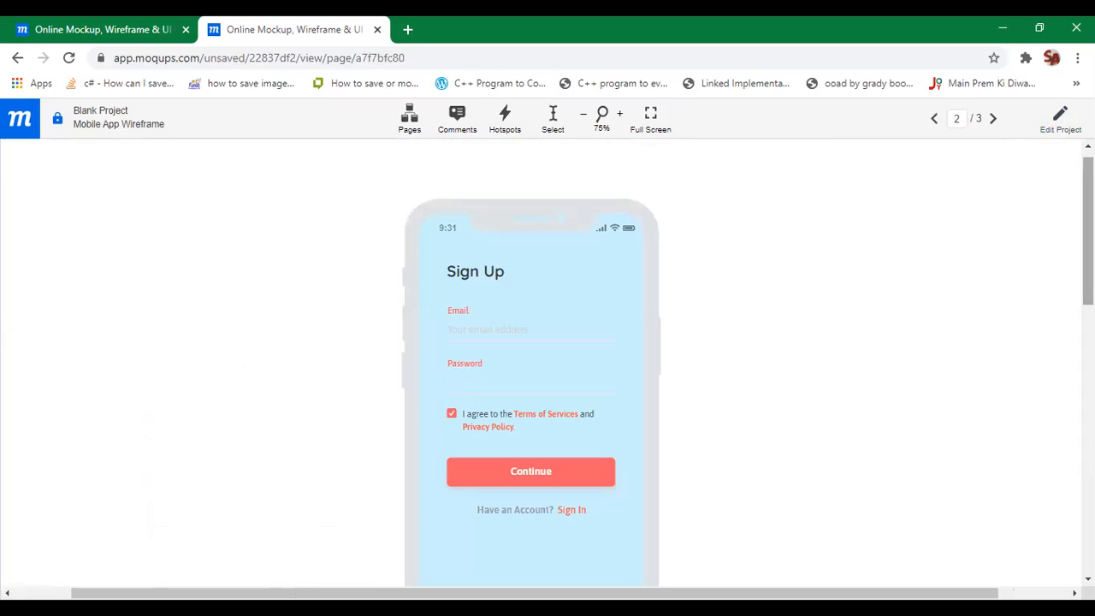
scroll(1088, 231, "down", 2)
scroll(548, 363, "up", 3)
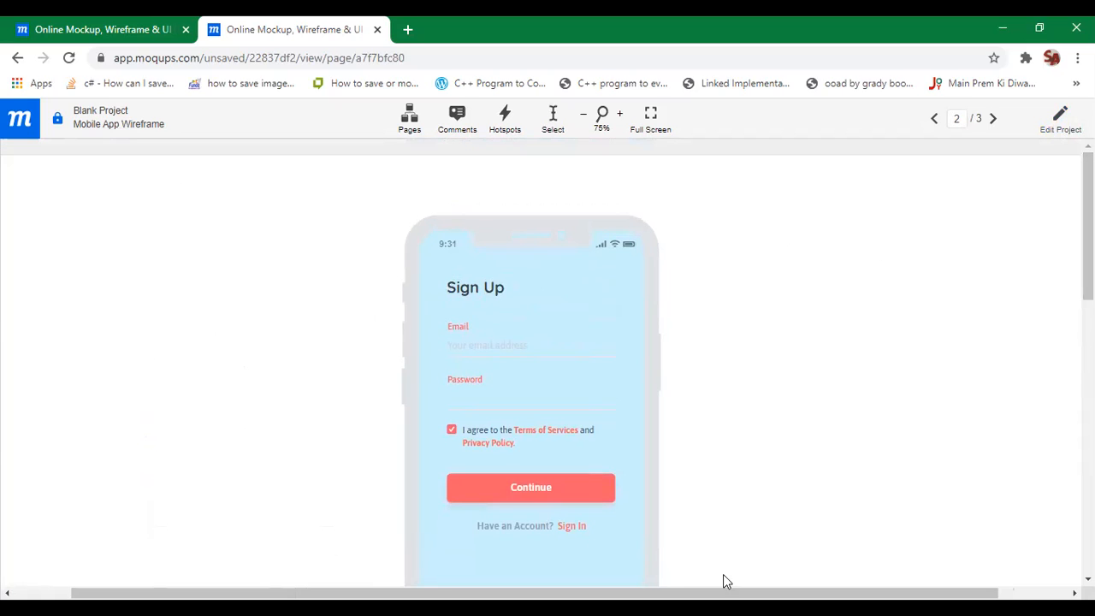
Switch to the Prototyping Tools.pptx presentation in PowerPoint and start the slide show from the Conclusion slide, slide 11
left_click(746, 608)
left_click(359, 491)
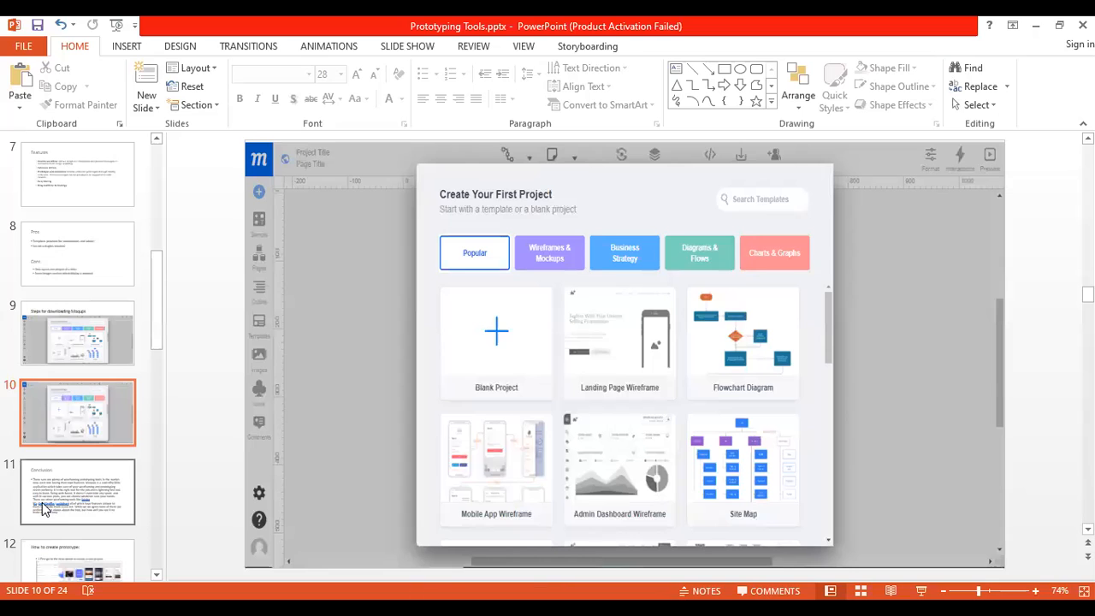
left_click(46, 509)
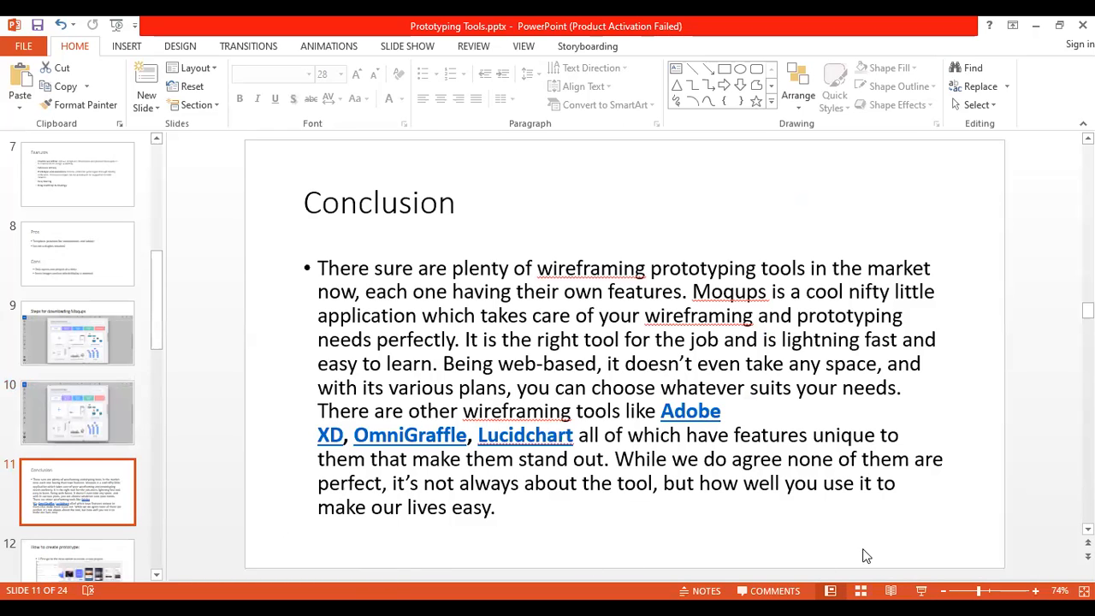
left_click(922, 592)
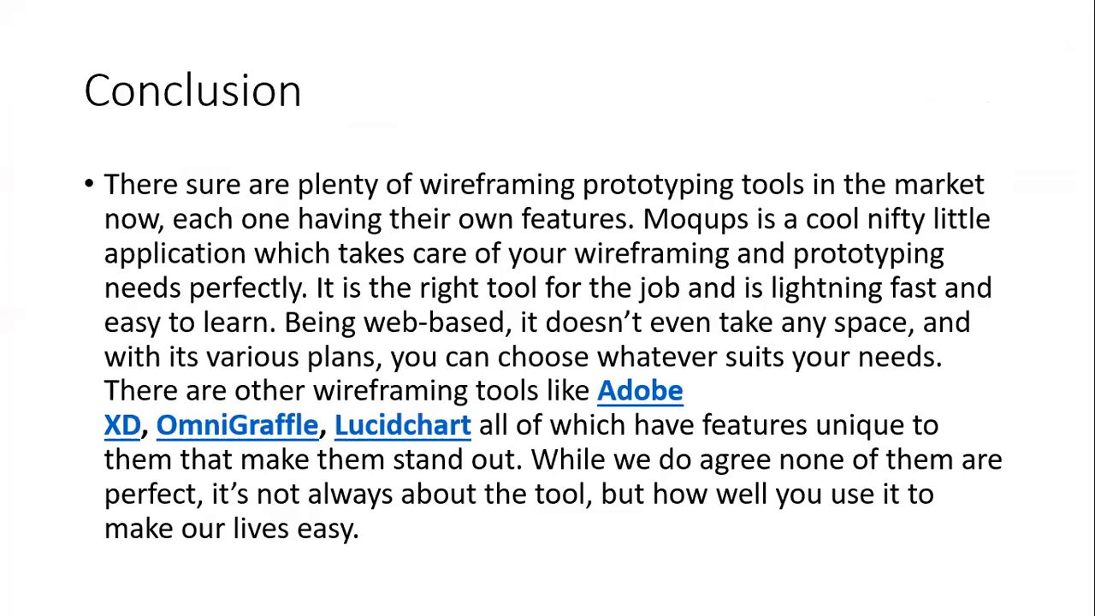